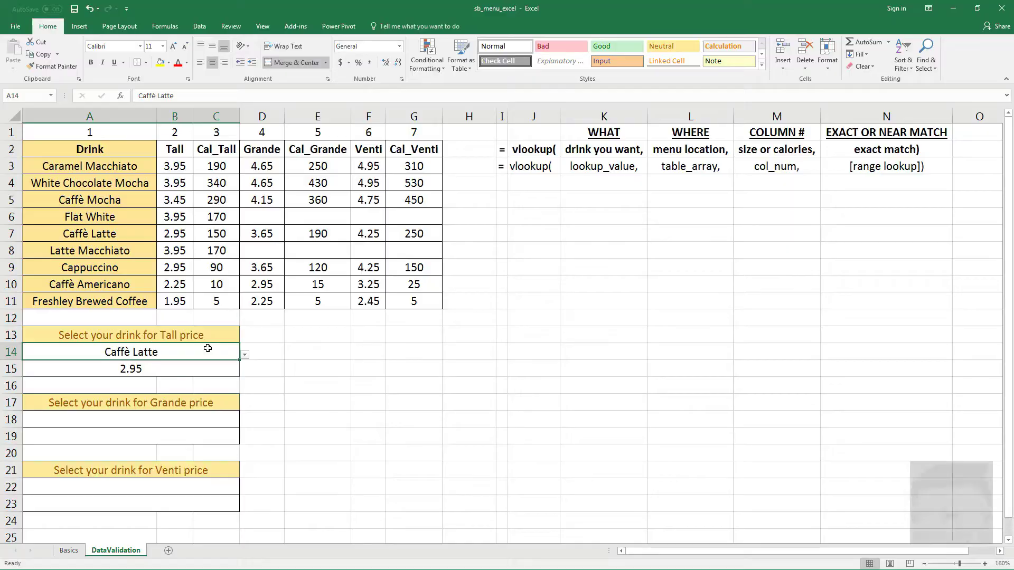
Open the Tall drink list in A14, keep Caffè Latte, and inspect the A15 VLOOKUP formula.
left_click(214, 352)
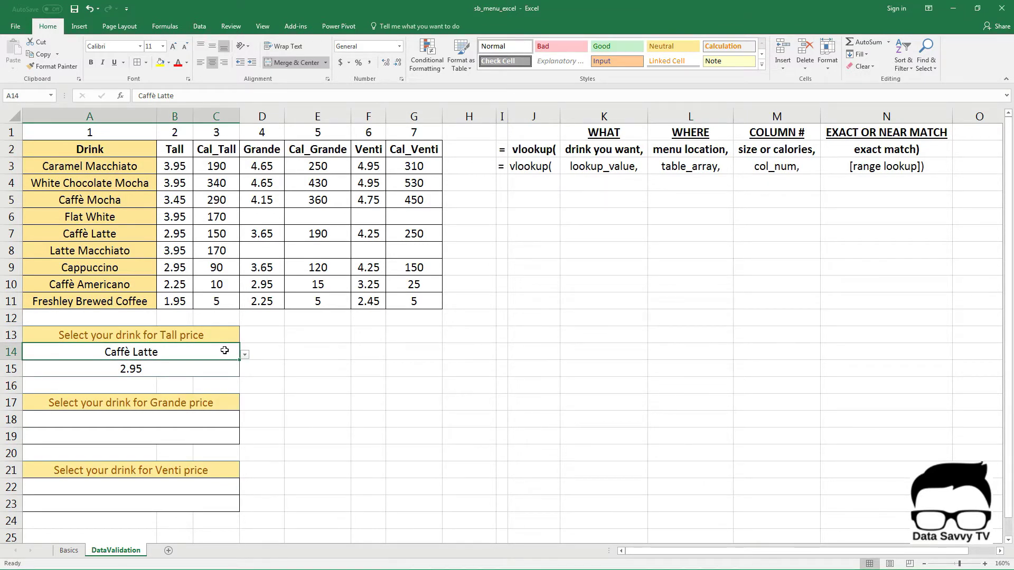
left_click(245, 355)
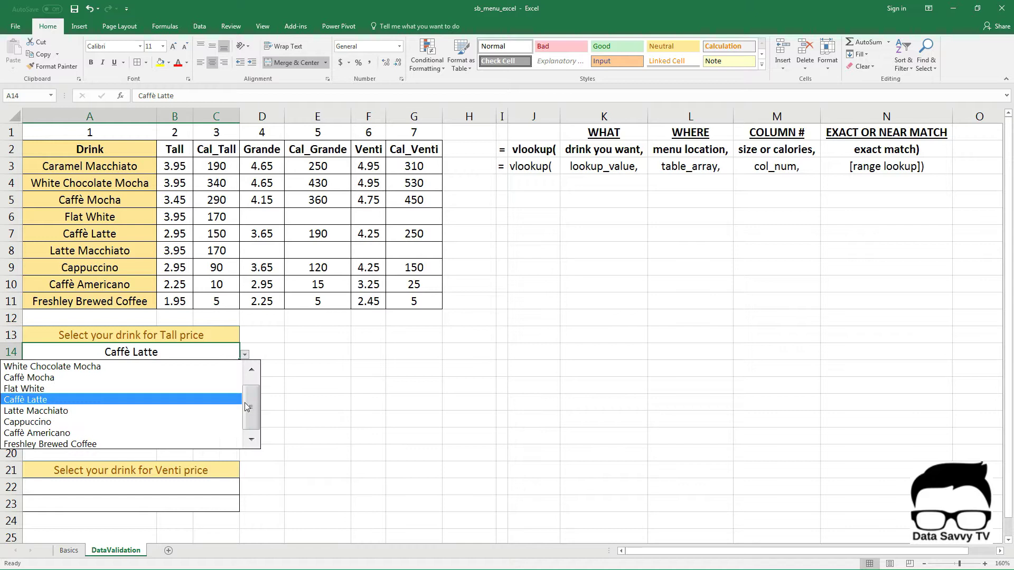
scroll(251, 404, "up", 1)
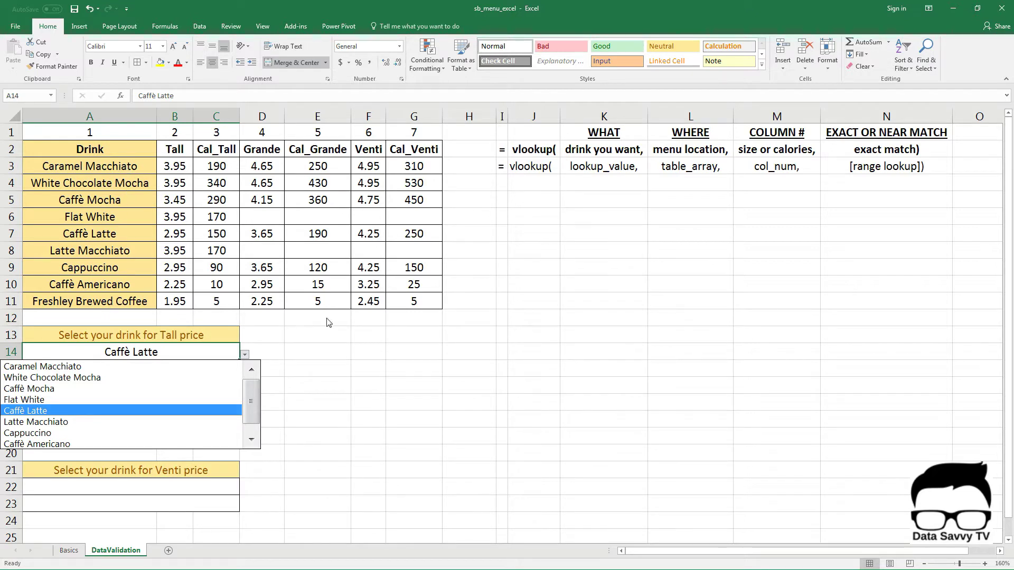
left_click(316, 338)
left_click(165, 370)
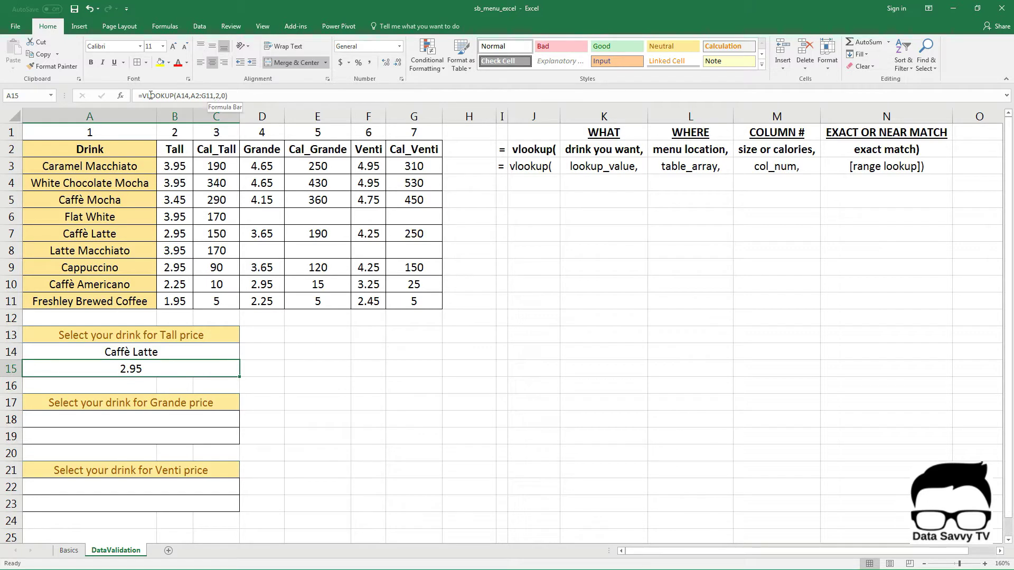
left_click(165, 351)
Try Cappuccino, Freshley Brewed Coffee, Caramel Macchiato, Caffè Latte and Freshley Brewed Coffee in A14.
left_click(245, 355)
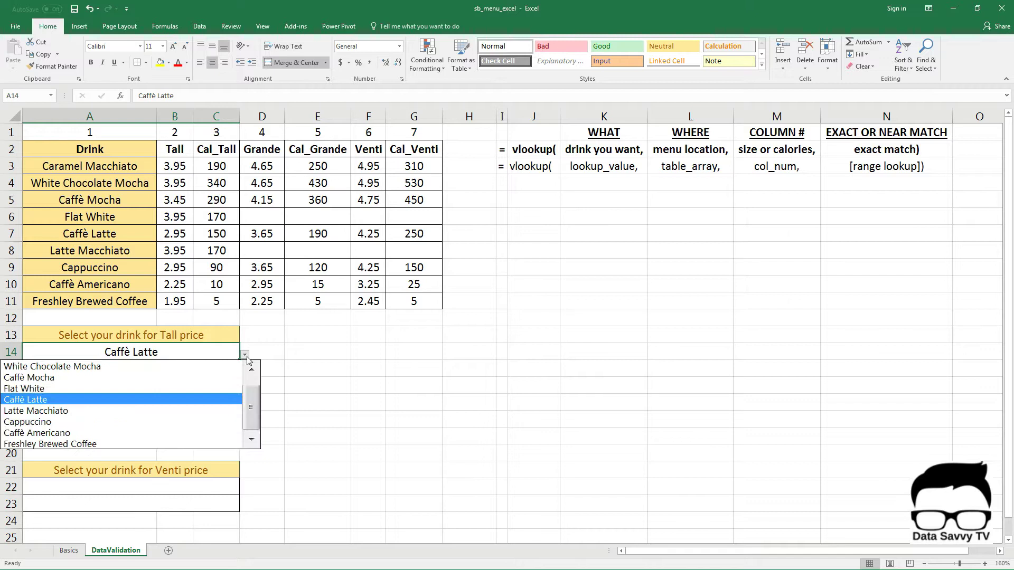
left_click(104, 422)
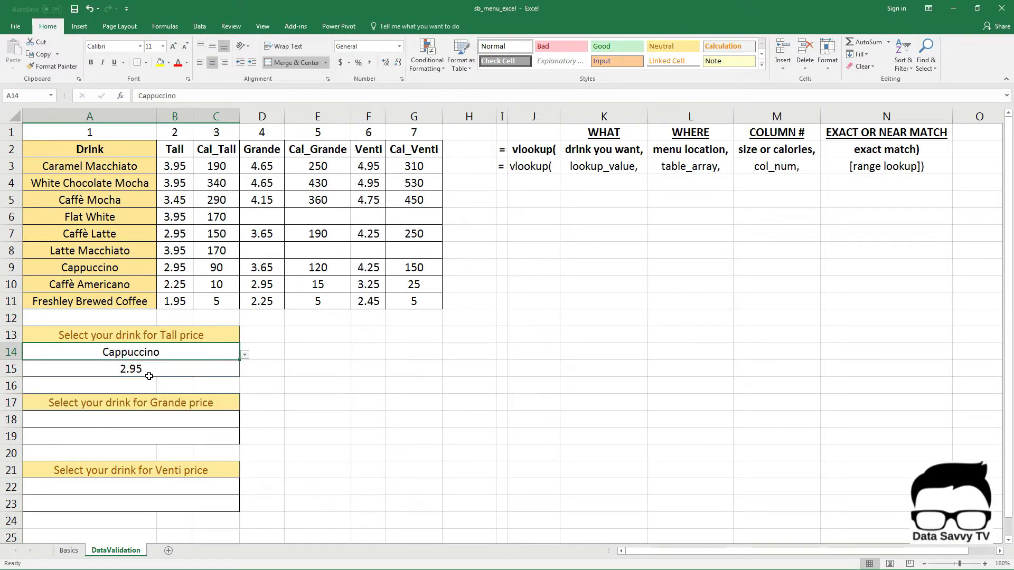
left_click(245, 355)
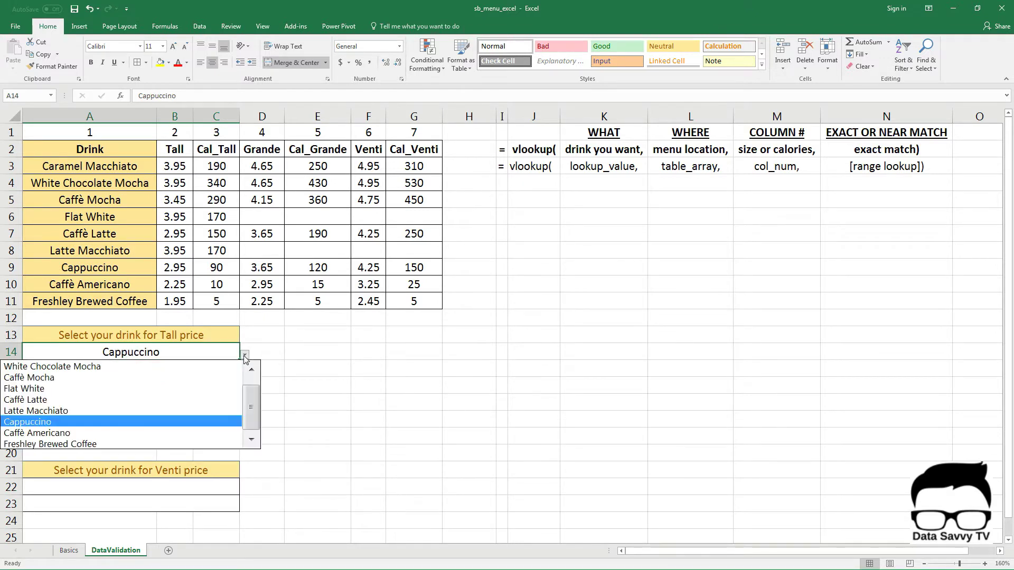
left_click(97, 445)
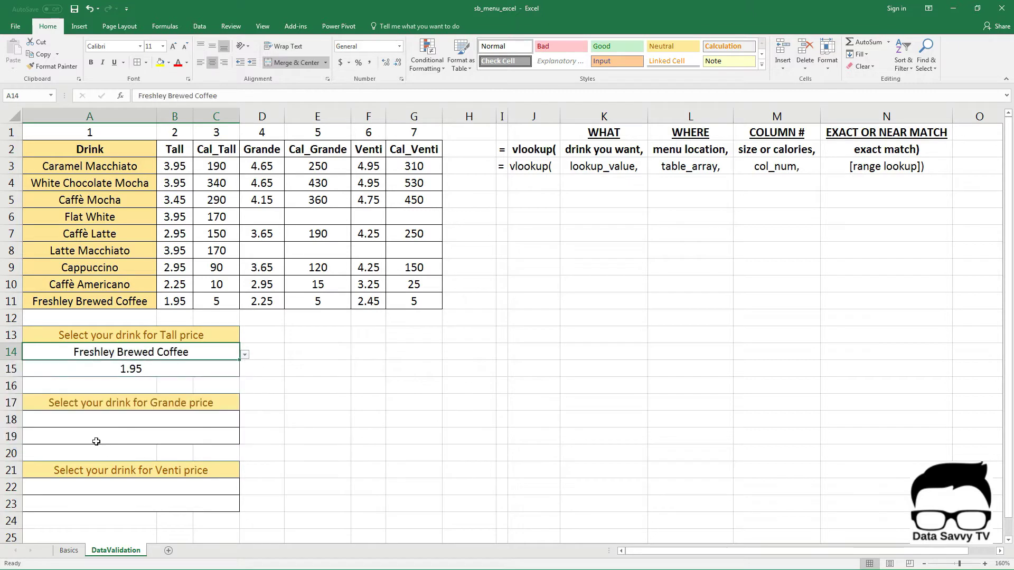
left_click(246, 355)
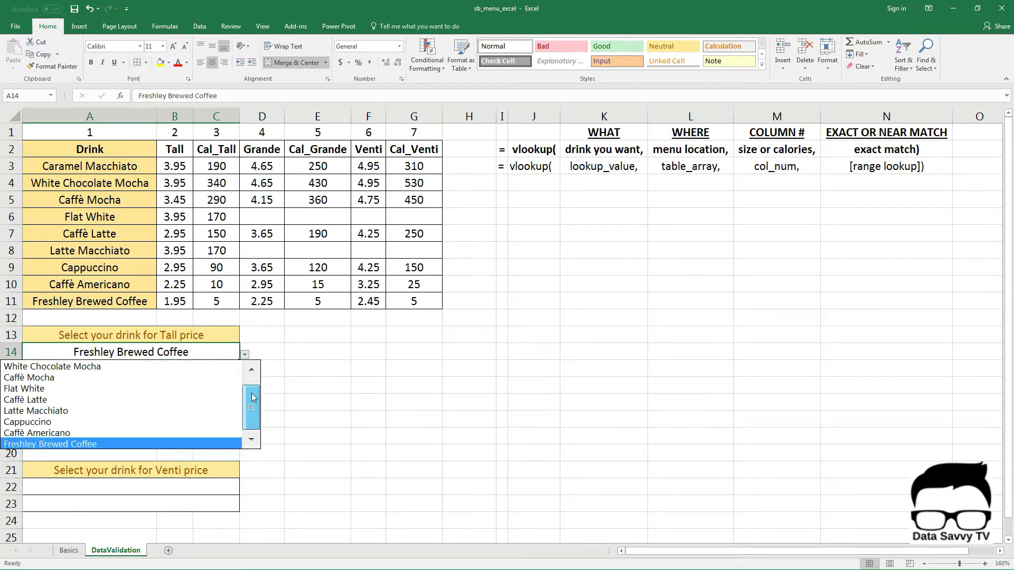
scroll(171, 374, "up", 1)
left_click(171, 367)
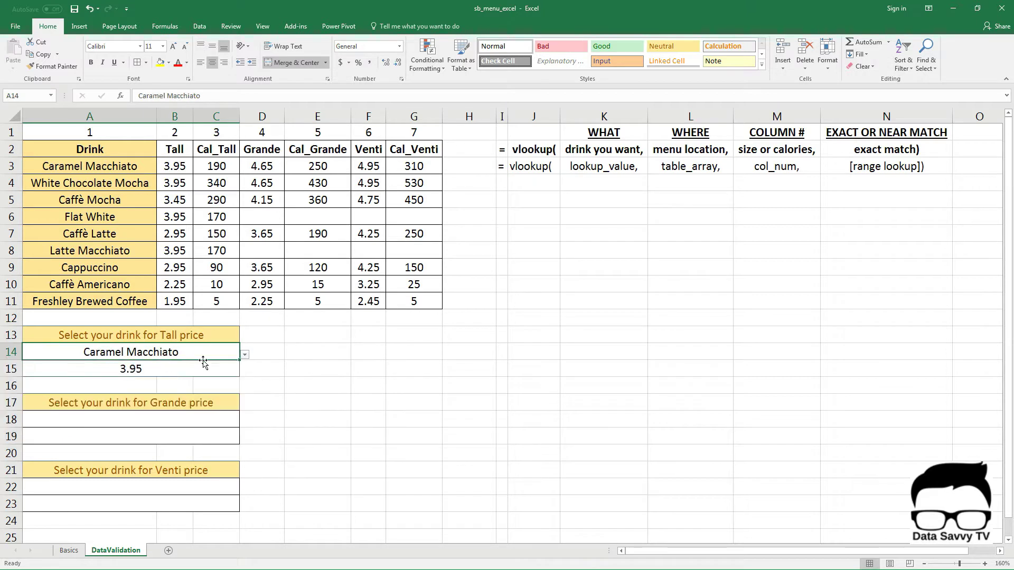
left_click(246, 356)
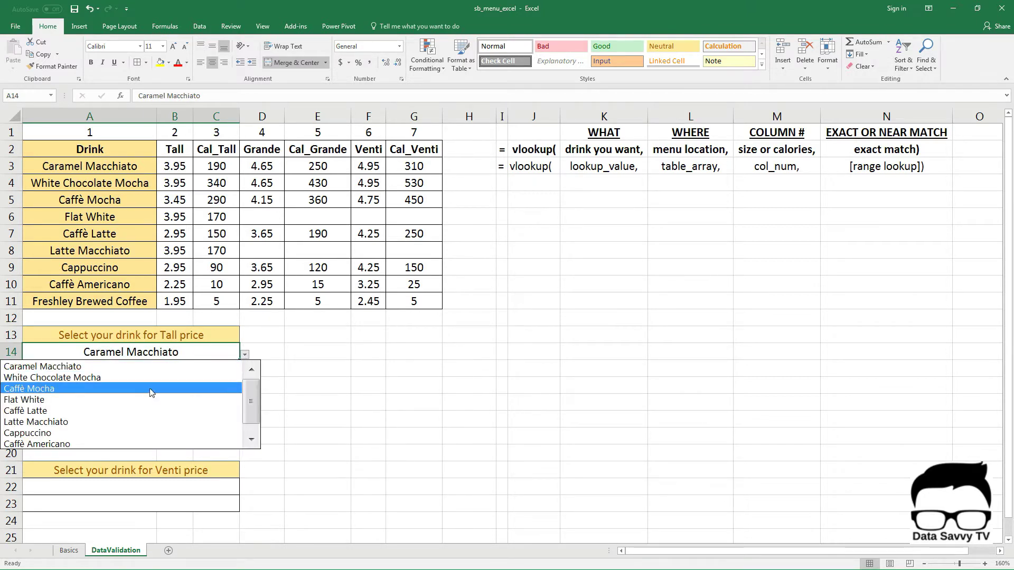
left_click(128, 413)
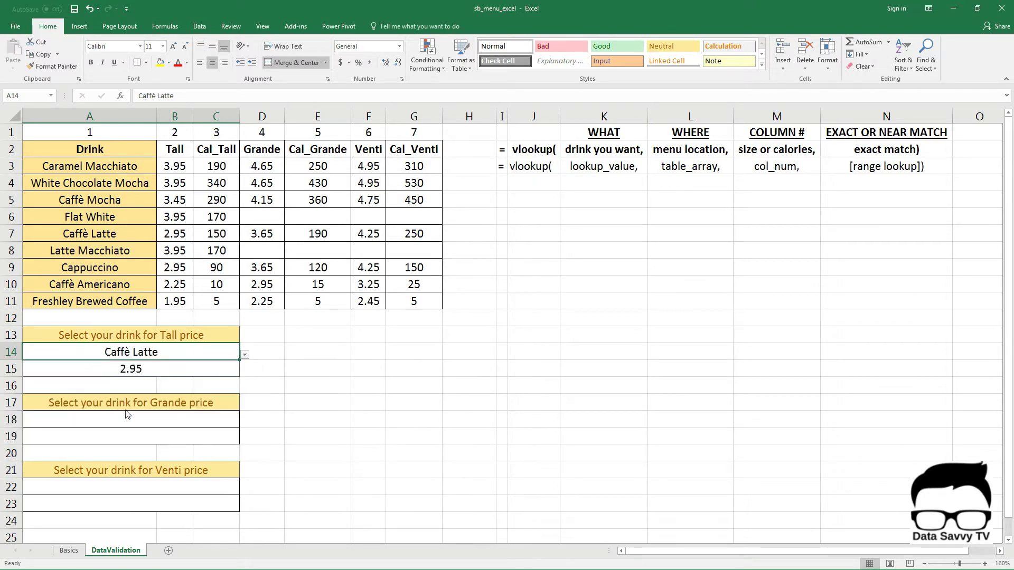
left_click(246, 355)
left_click(129, 445)
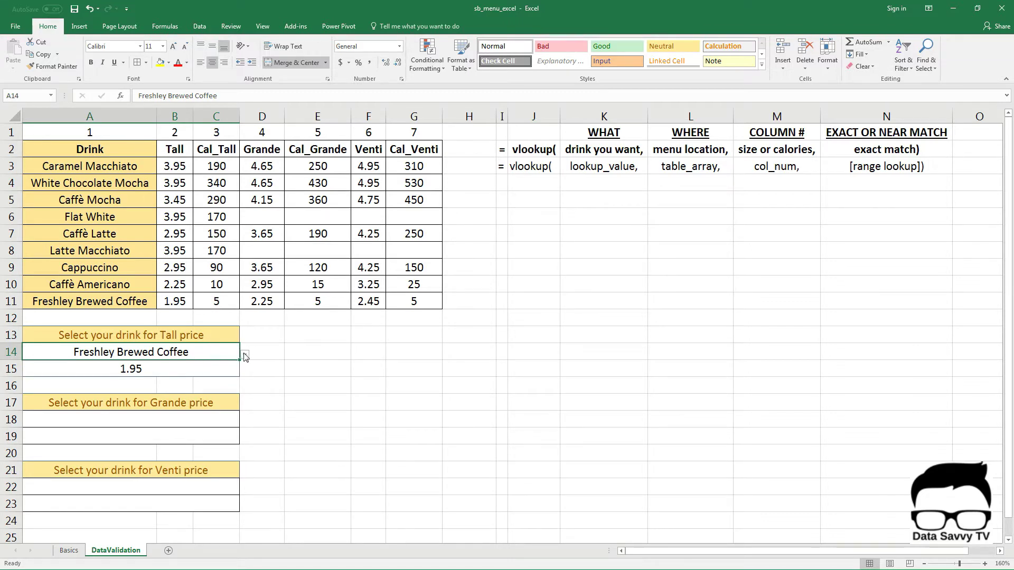
Compare the Tall price VLOOKUP formula with the matching price in B11, then reselect A14.
left_click(176, 368)
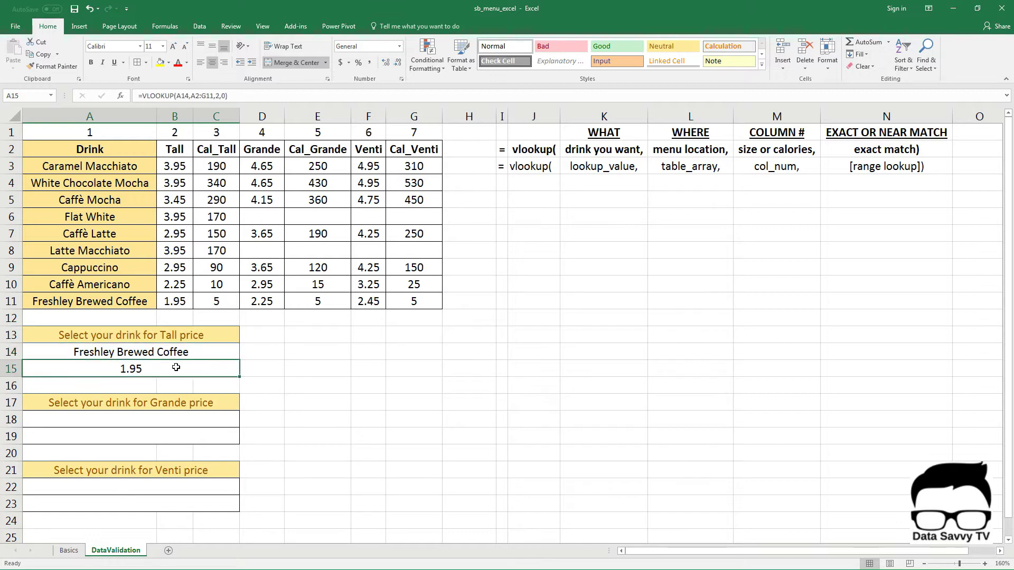
left_click(170, 302)
left_click(185, 354)
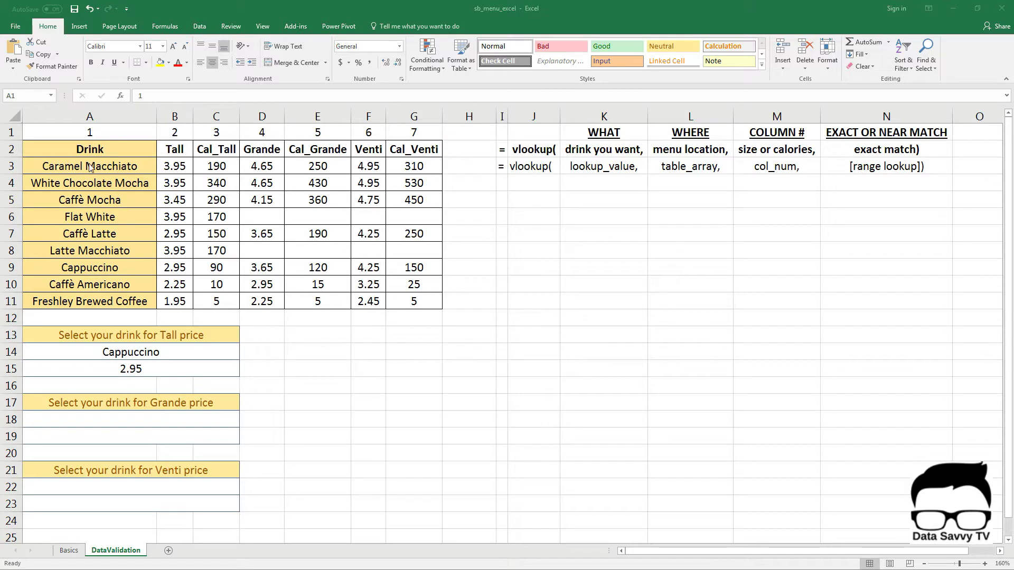
left_click(116, 149)
left_click_drag(116, 149, 114, 301)
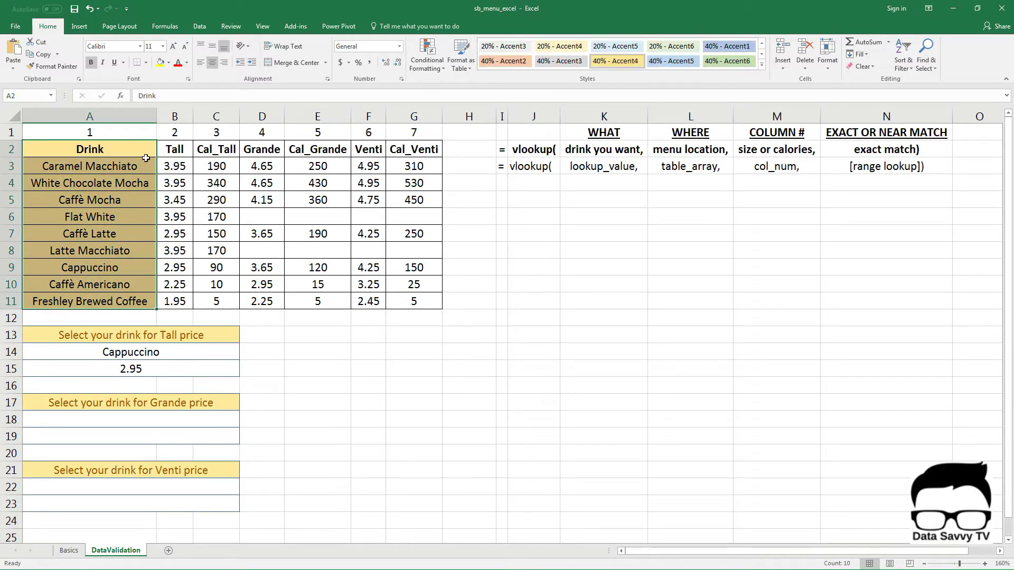
left_click(181, 144)
left_click_drag(181, 144, 175, 301)
left_click(227, 149)
left_click_drag(227, 149, 217, 302)
left_click_drag(273, 149, 262, 285)
left_click_drag(340, 148, 370, 183)
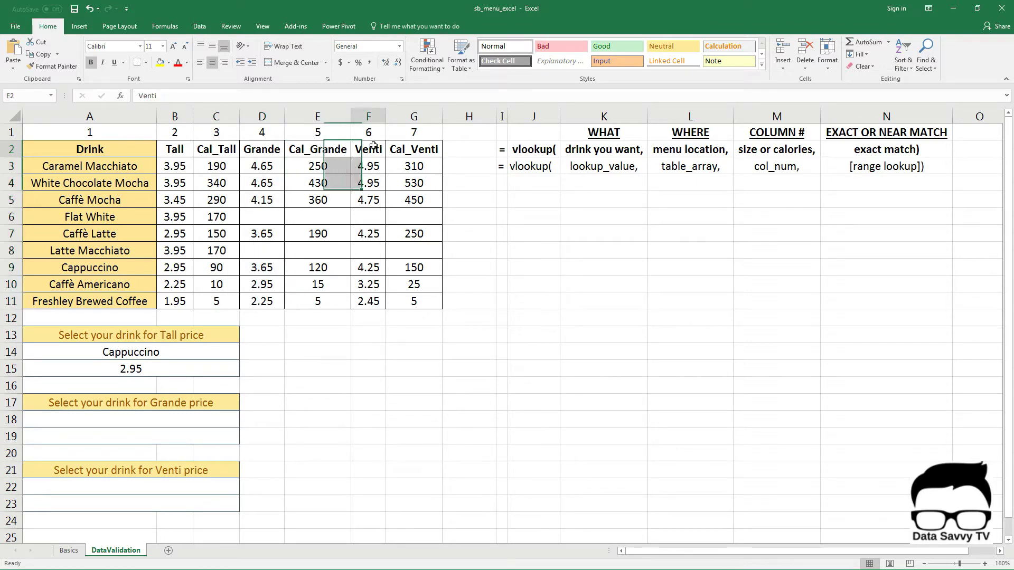
left_click(372, 149)
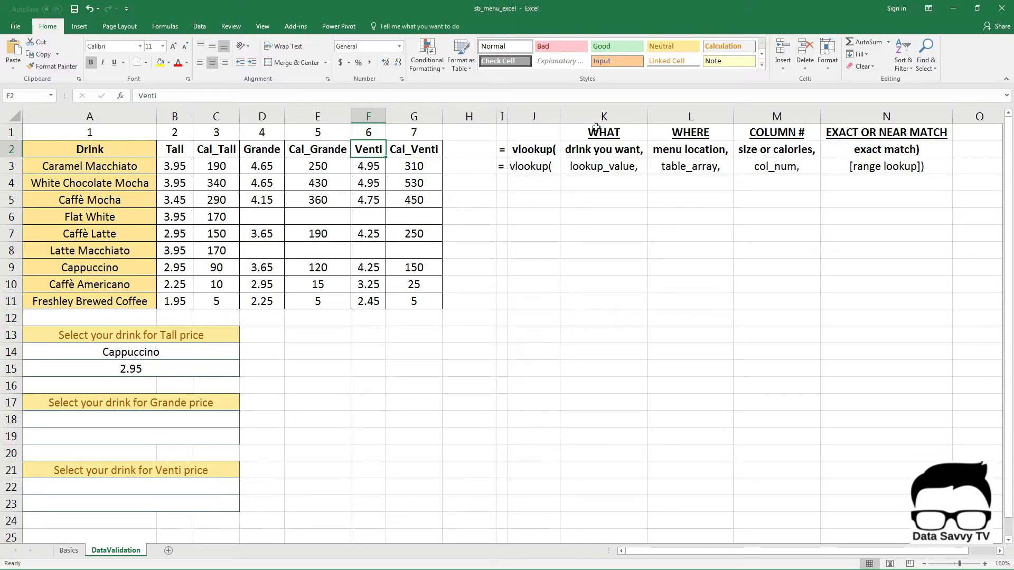
left_click(617, 117)
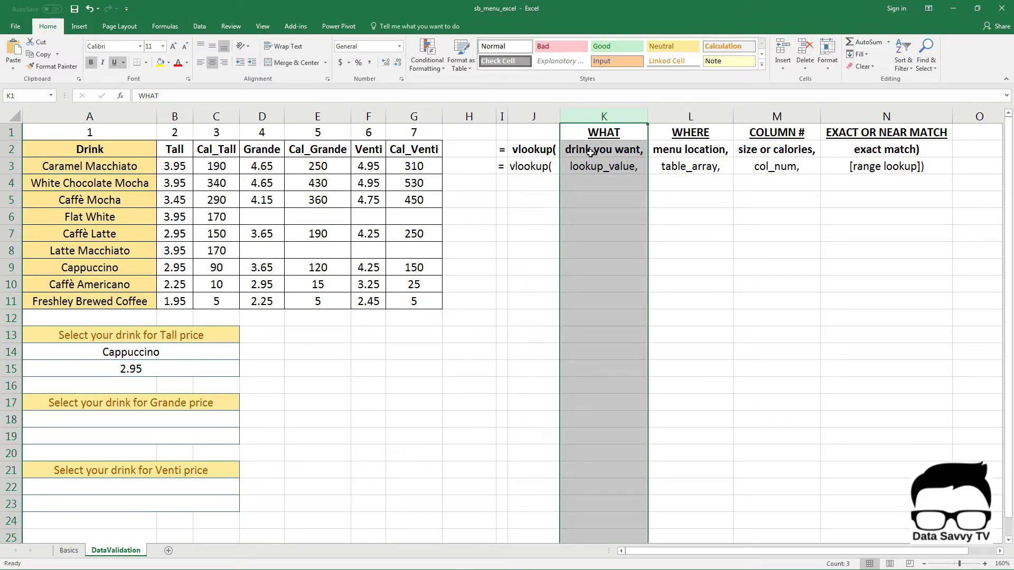
left_click(681, 117)
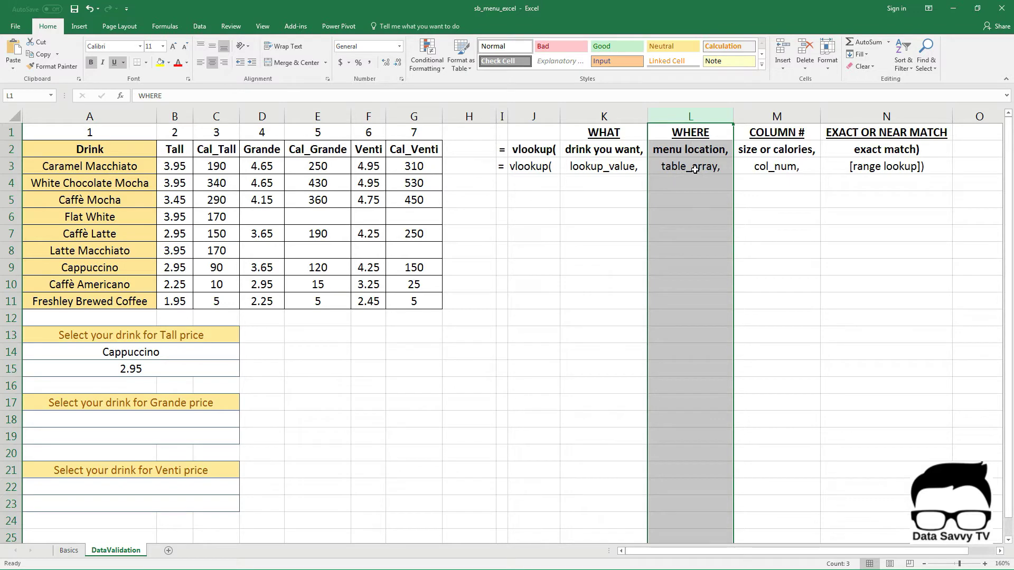
left_click_drag(94, 149, 405, 308)
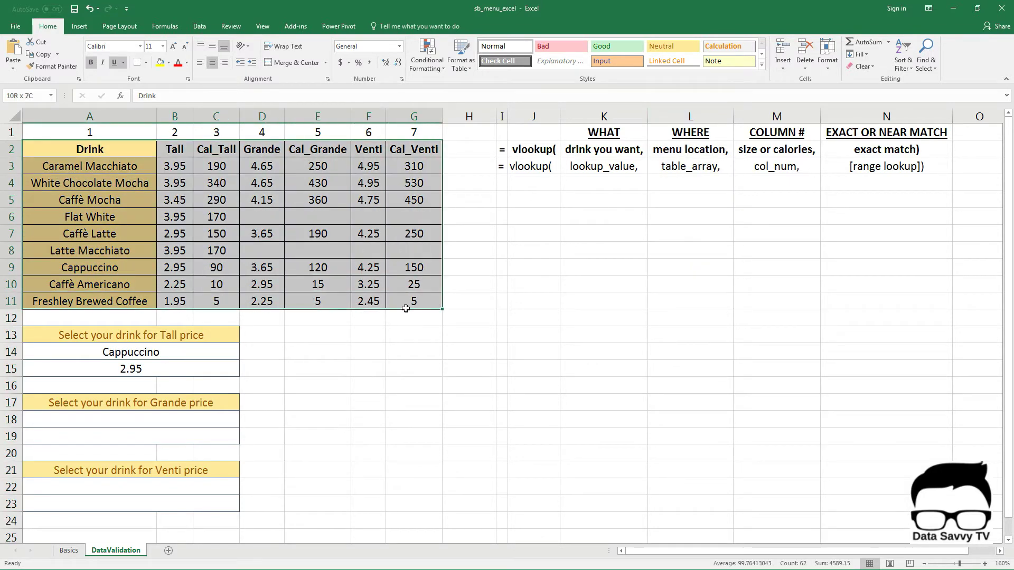
left_click(789, 110)
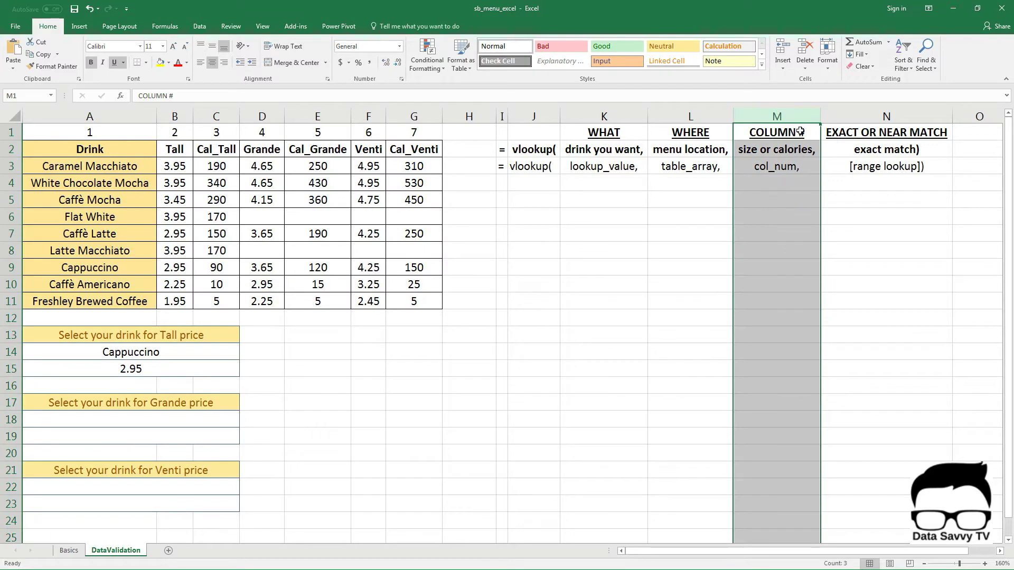
left_click(150, 136)
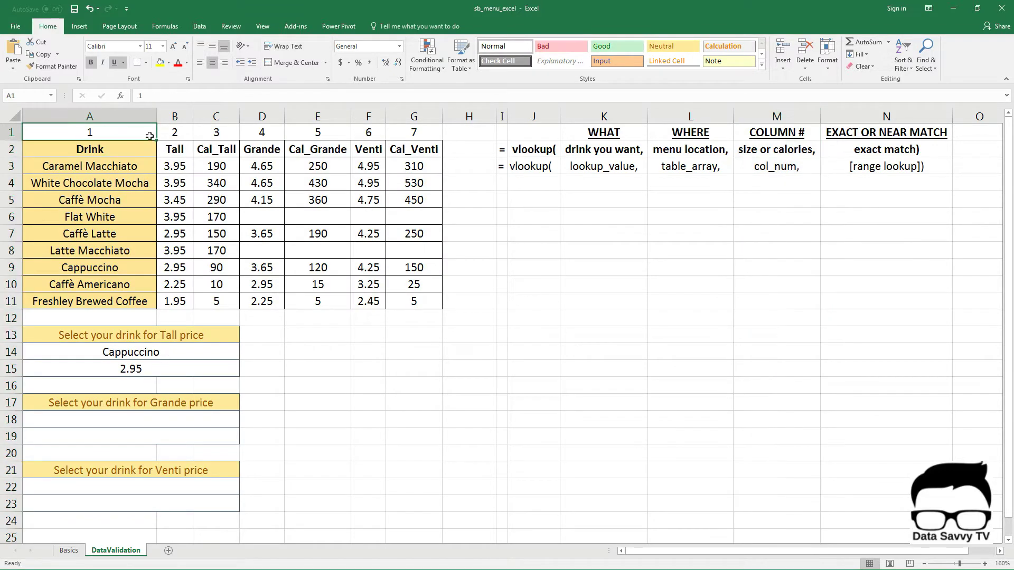
left_click_drag(150, 136, 417, 133)
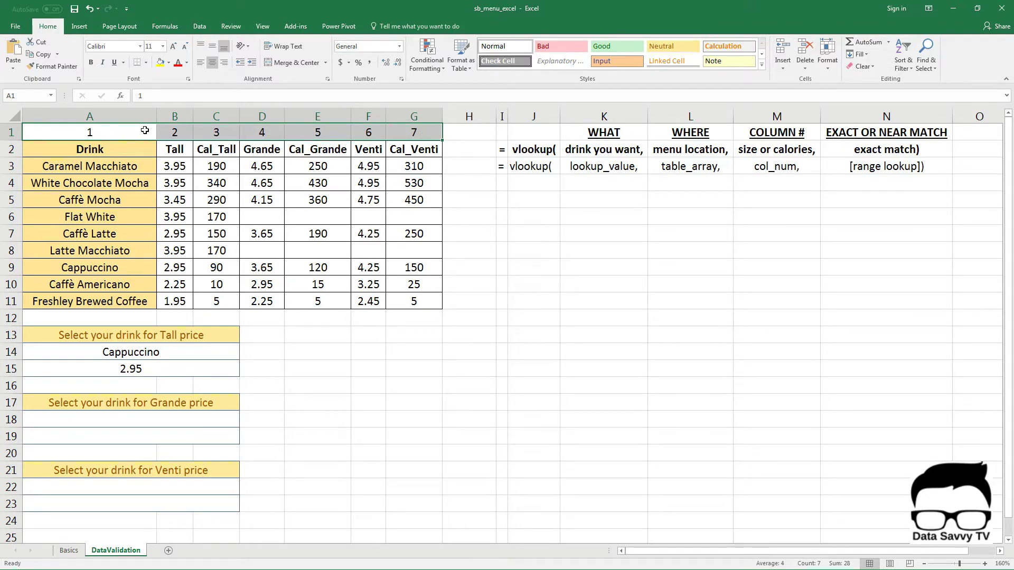
left_click(871, 114)
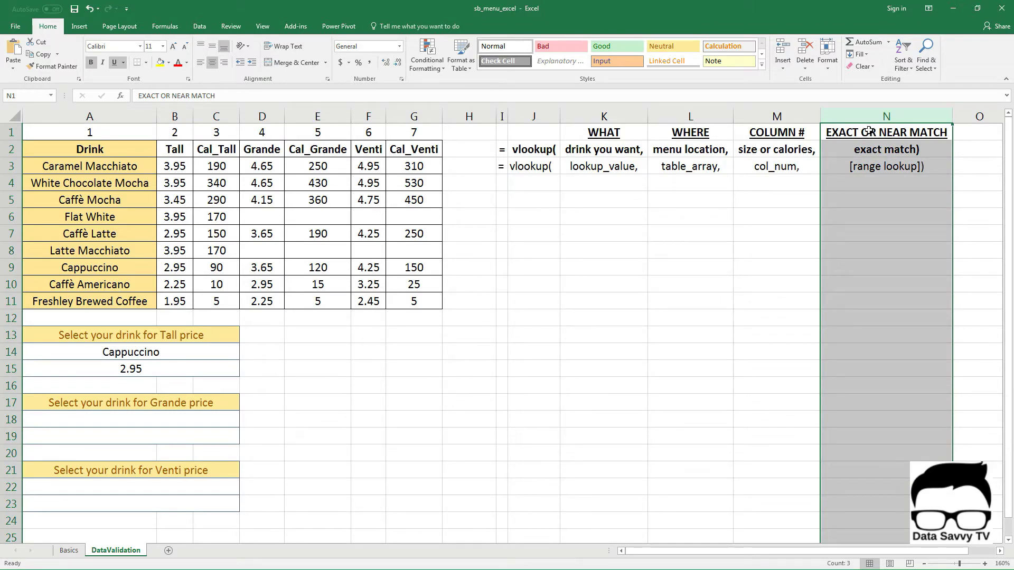
left_click(175, 420)
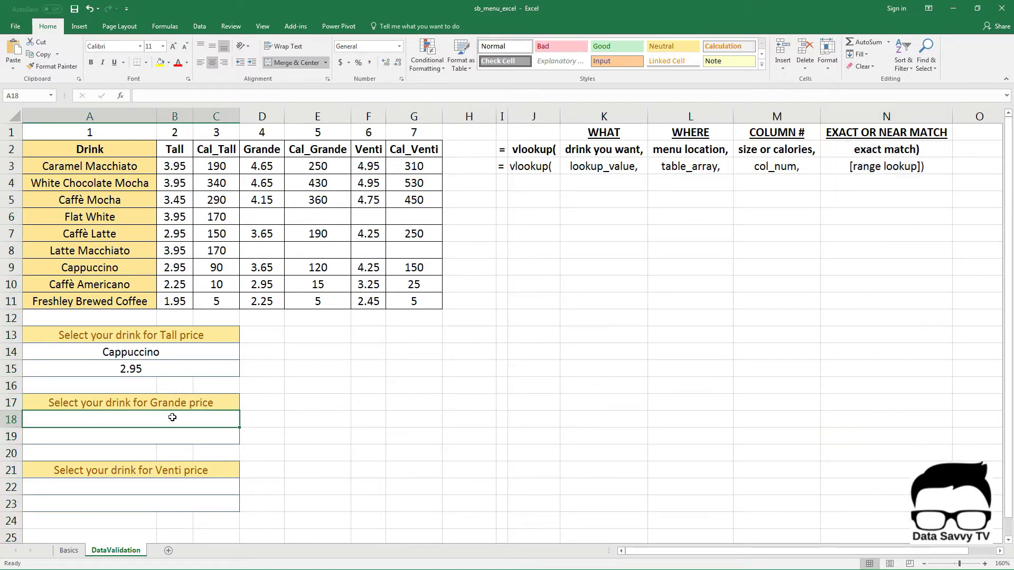
Review the column A drink names, then open Data Validation for A18 and expand Allow.
left_click_drag(120, 170, 126, 300)
left_click(204, 419)
left_click(200, 26)
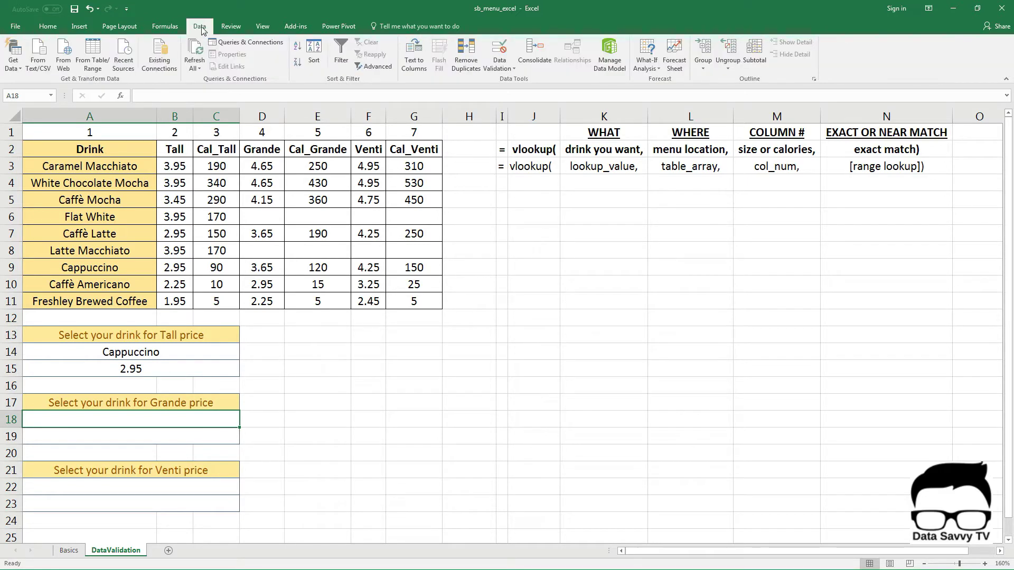
left_click(509, 51)
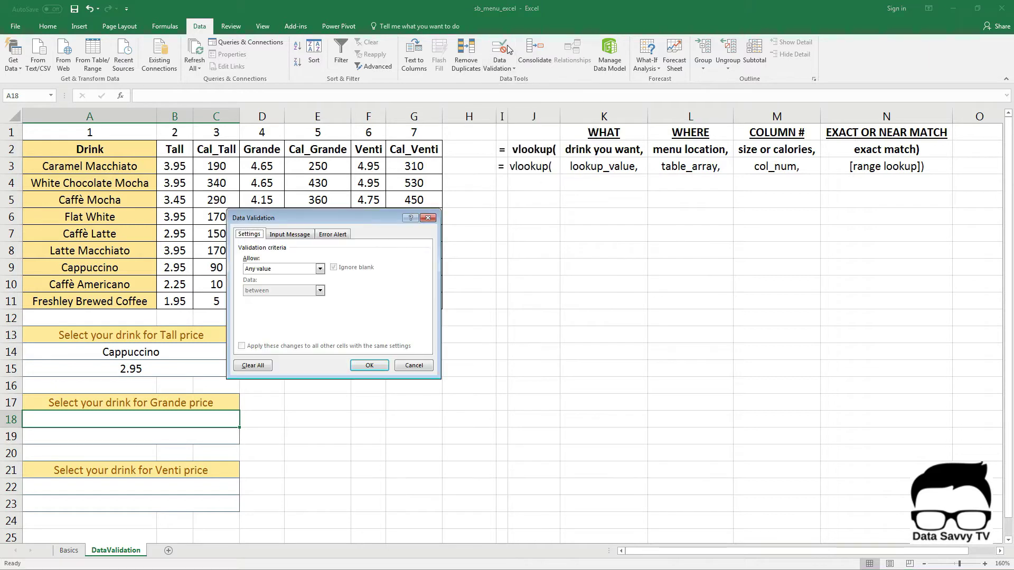
left_click_drag(310, 220, 350, 267)
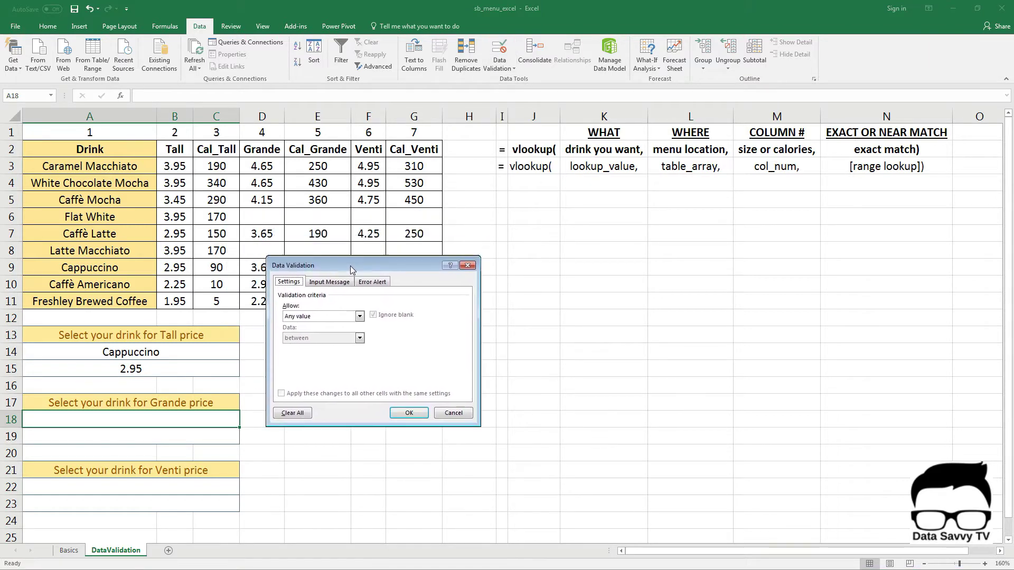
left_click(360, 317)
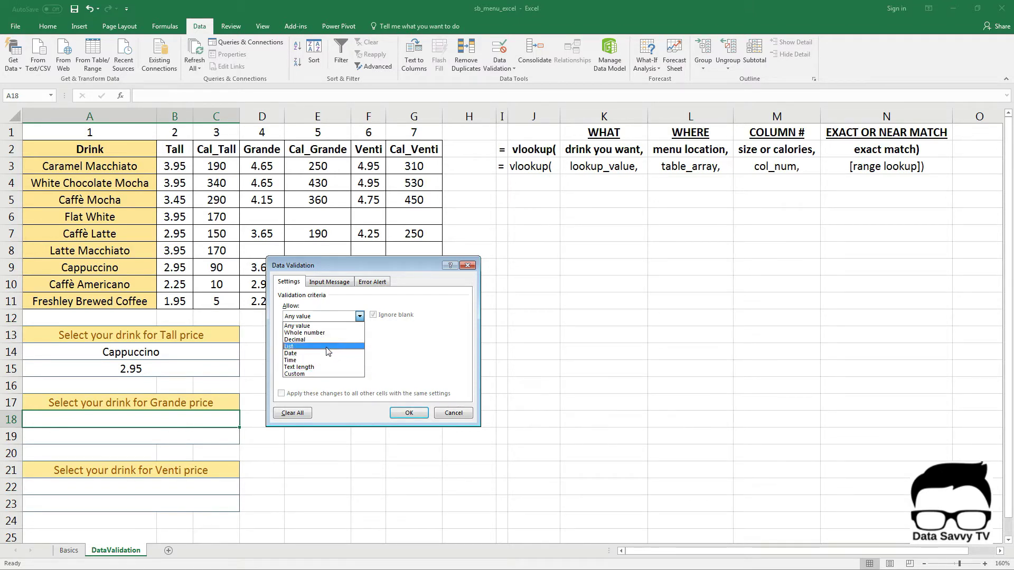
Set A18's validation to a List sourced from the drink names $A$3:$A$11.
left_click(293, 347)
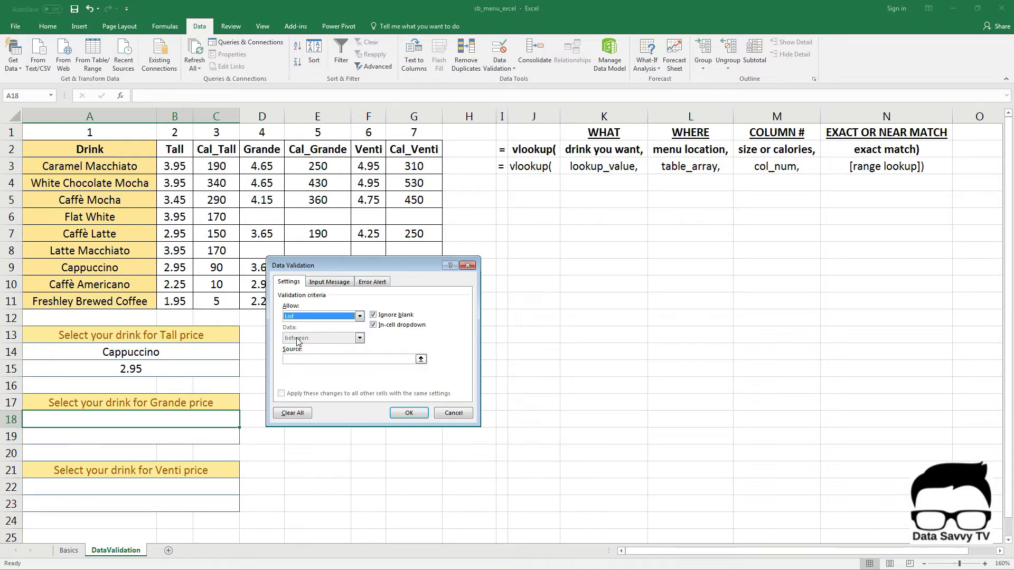
left_click(314, 360)
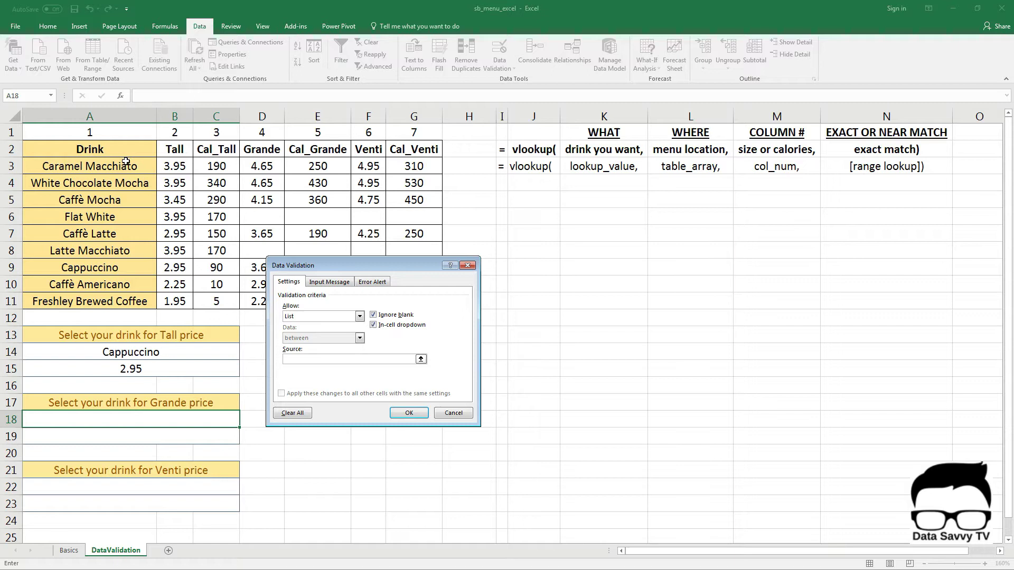
left_click_drag(121, 165, 114, 303)
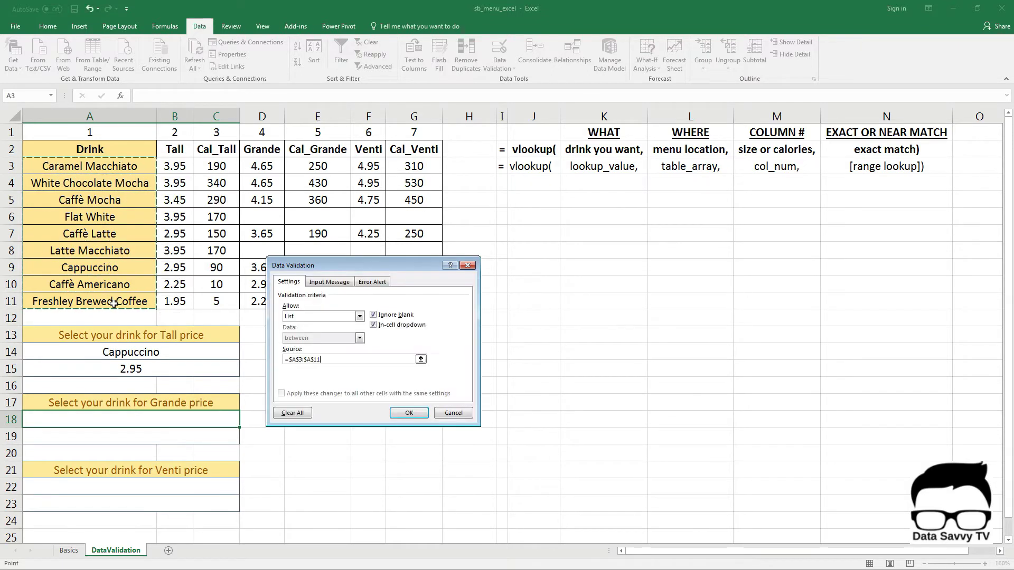
left_click(408, 414)
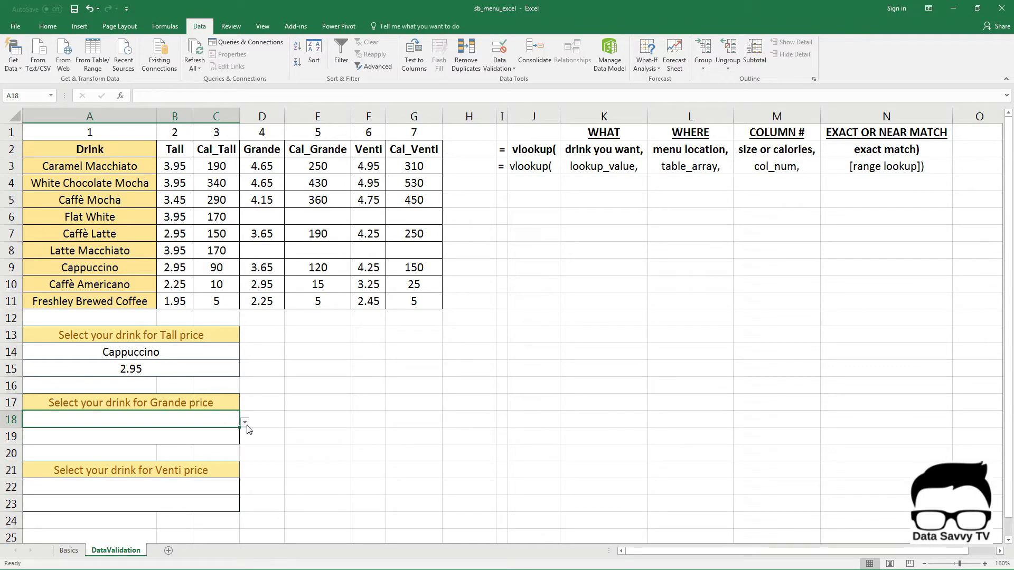
Test A18's drop-down, confirm its source is $A$3:$A$11, and pick Latte Macchiato.
left_click(246, 423)
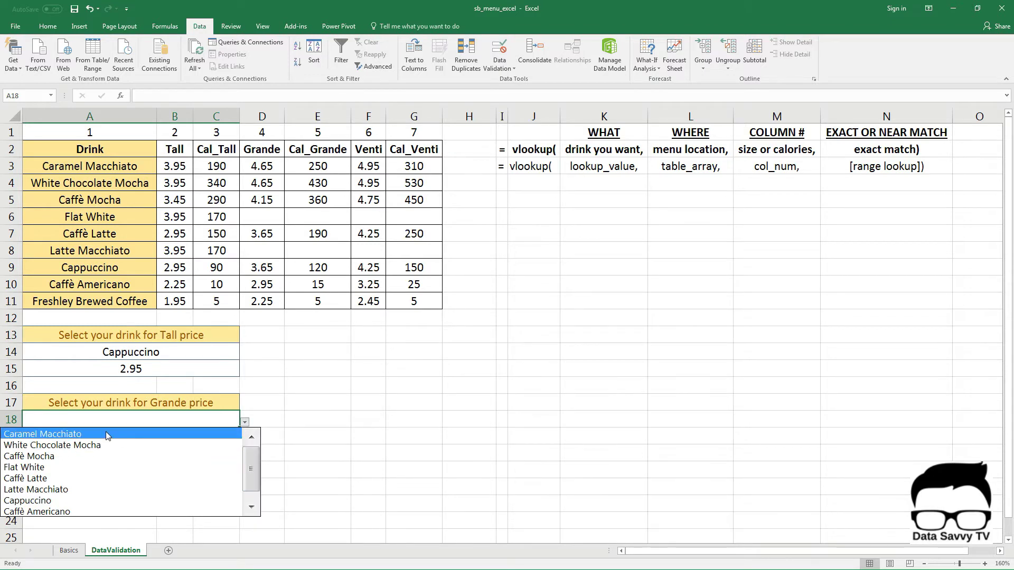
left_click(252, 508)
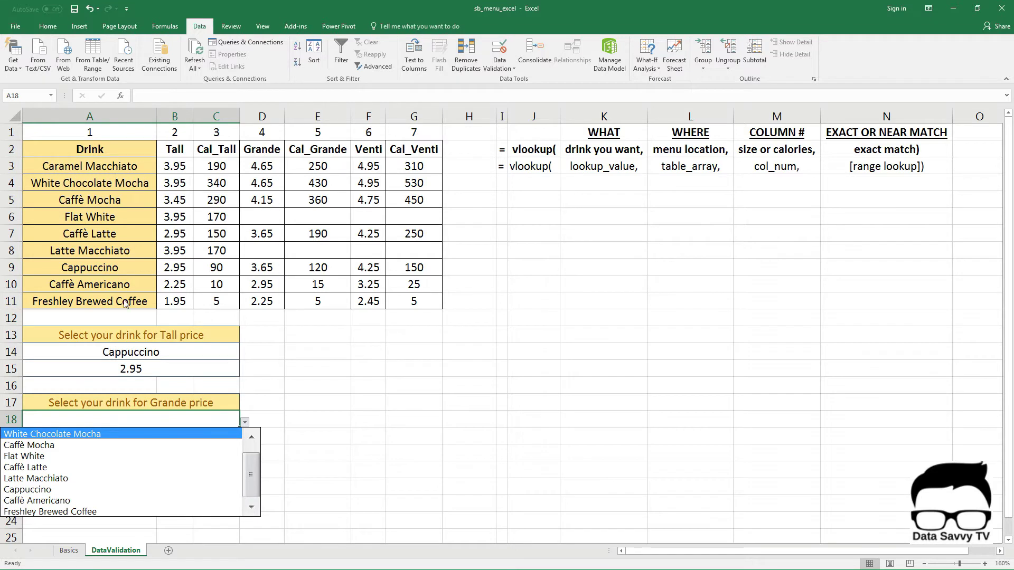
left_click(502, 48)
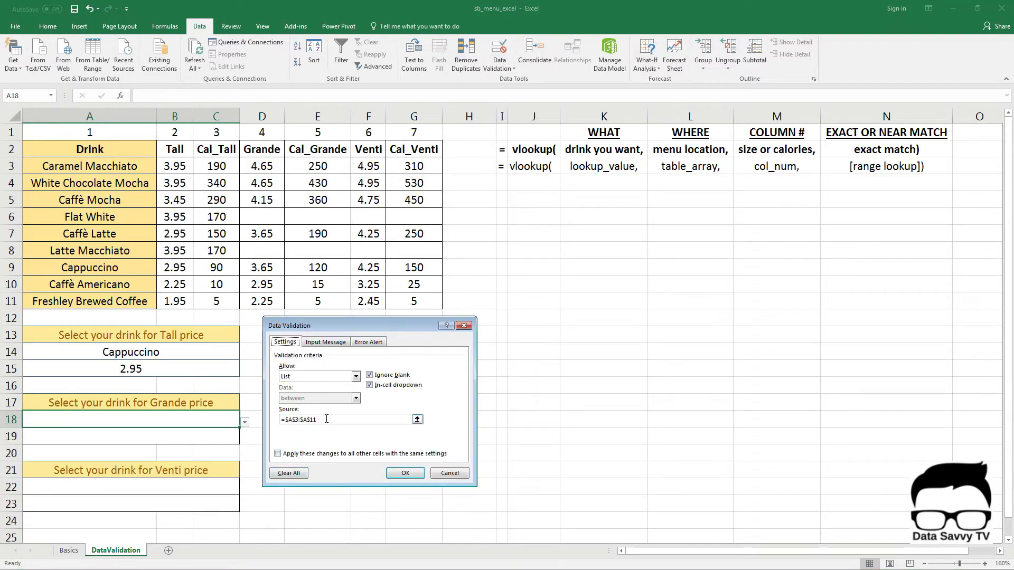
left_click(326, 419)
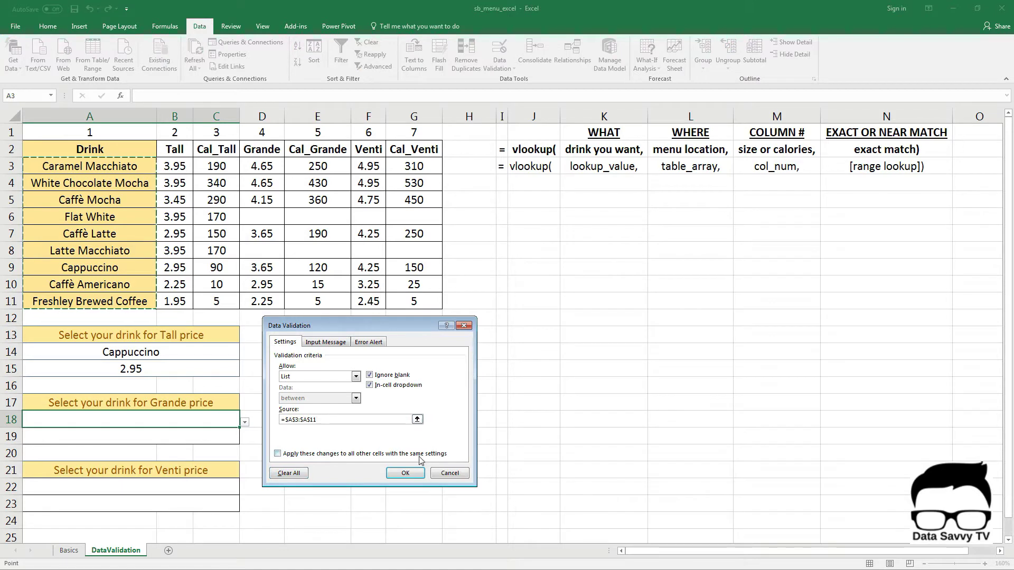
left_click(406, 473)
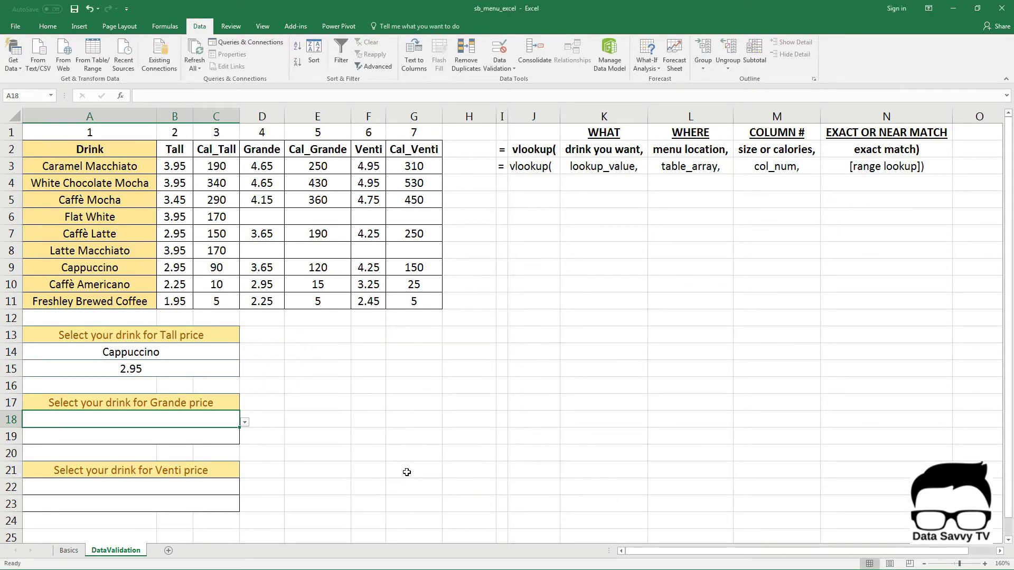
left_click(245, 423)
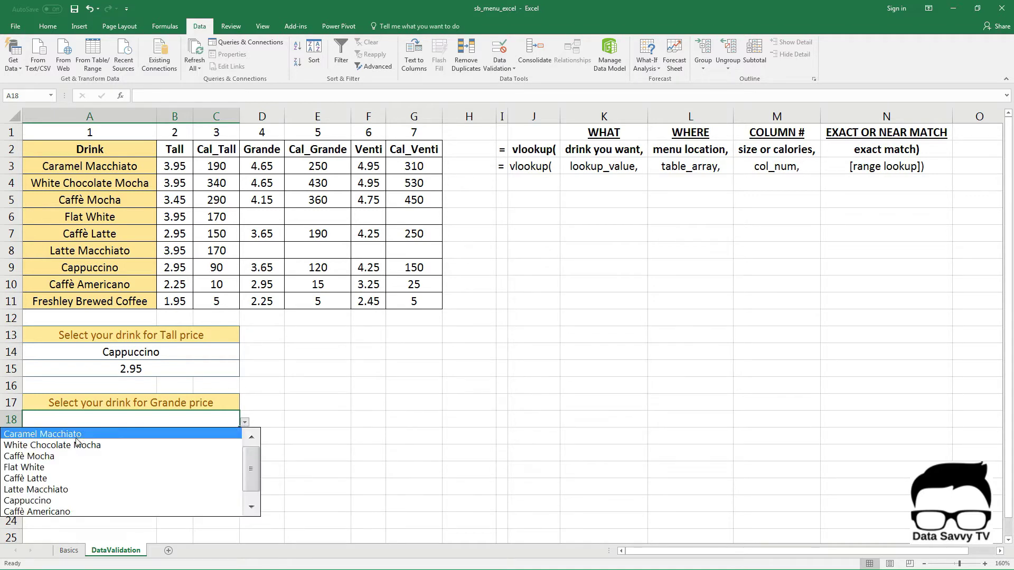
left_click(49, 490)
Start a VLOOKUP function in Grande price cell A19 via Insert Function.
left_click(137, 437)
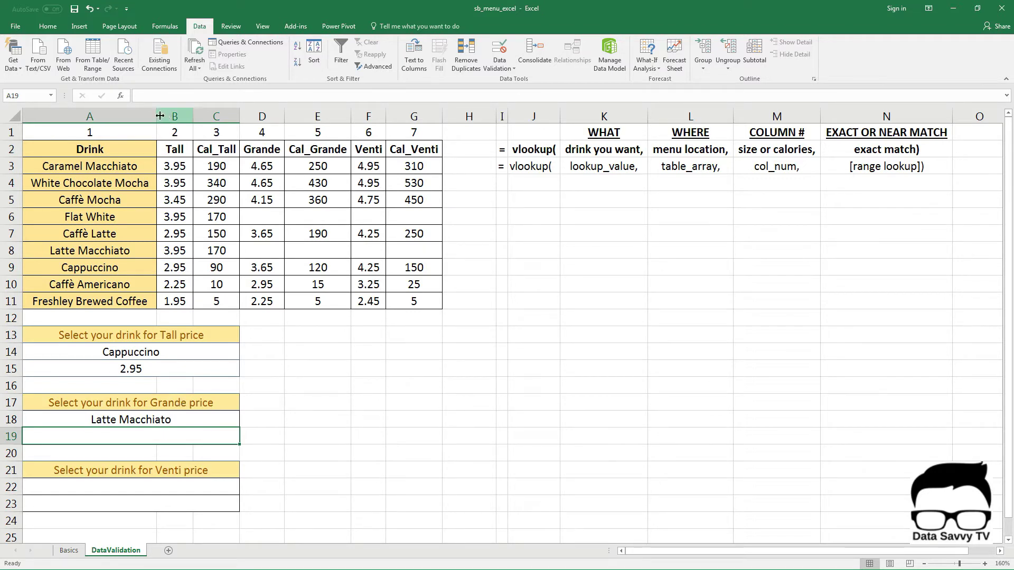
left_click(121, 97)
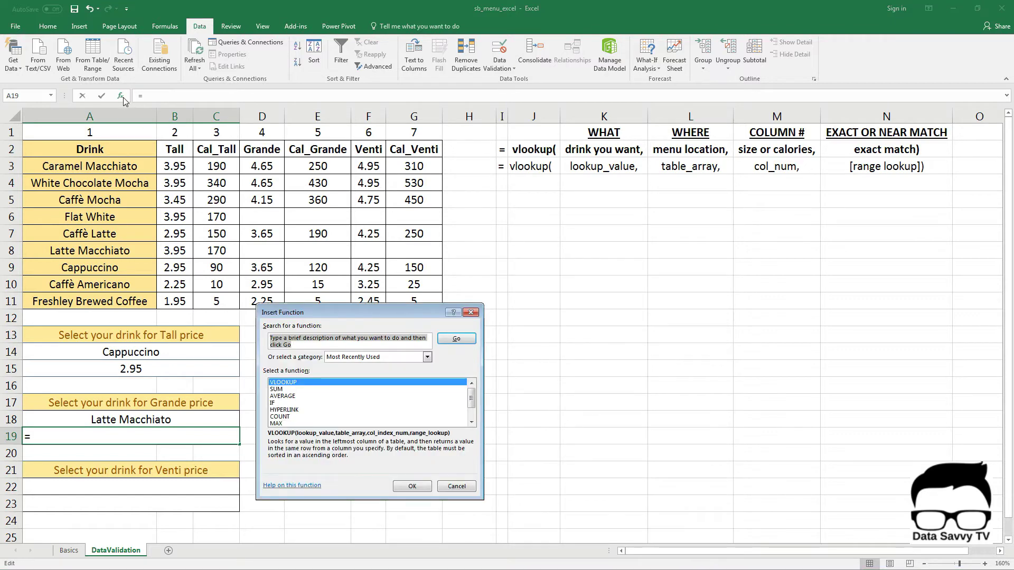
double_click(292, 388)
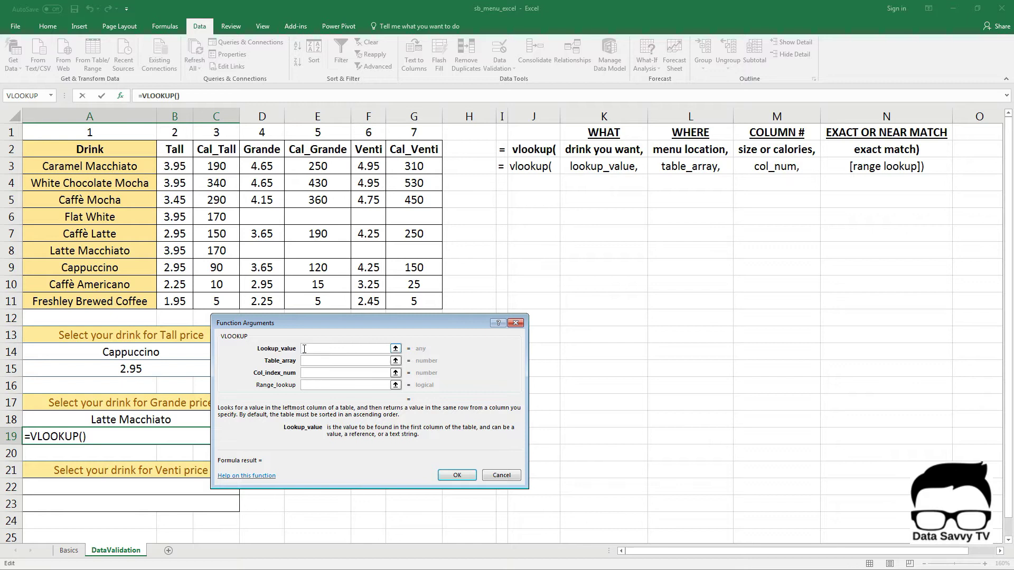
Fill the VLOOKUP arguments A18, A2:G11, column 4 and exact match 0, then confirm.
left_click(148, 420)
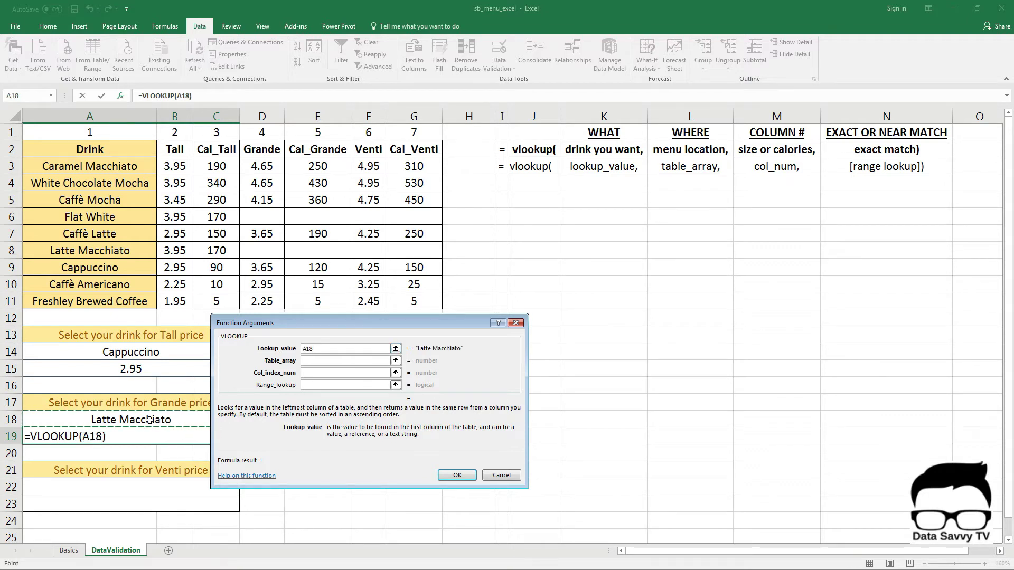
left_click_drag(307, 327, 358, 342)
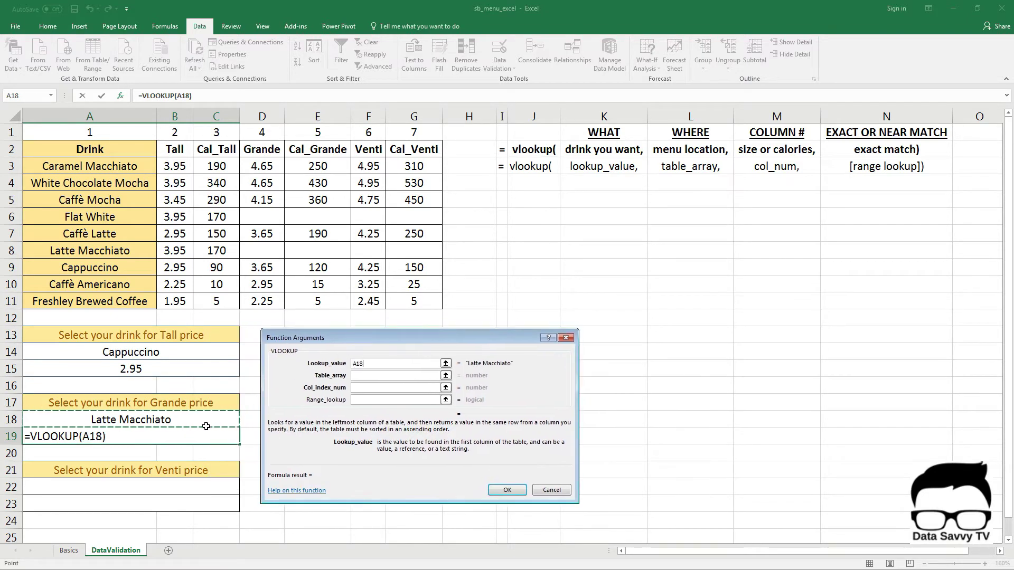
left_click(365, 376)
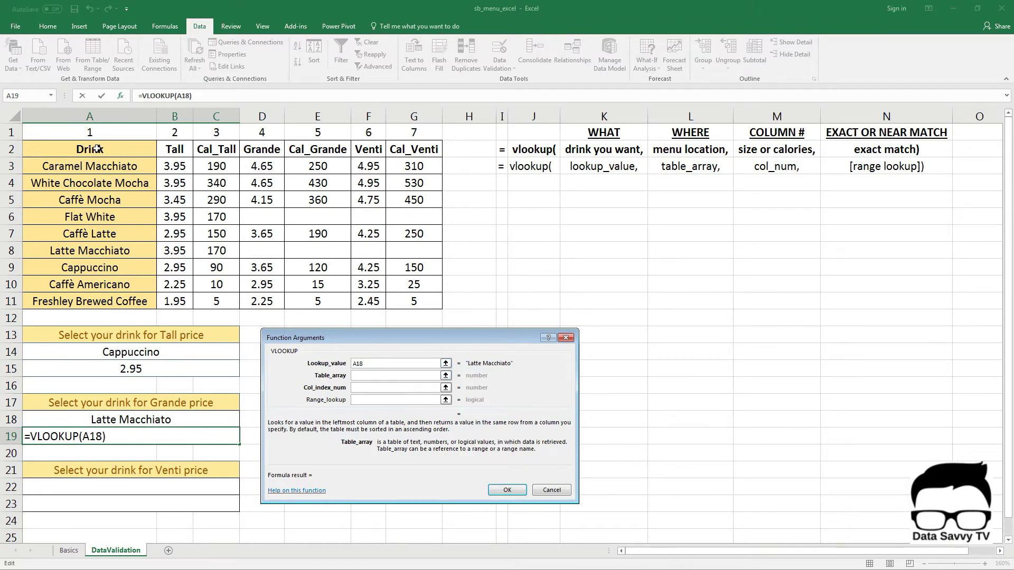
left_click_drag(97, 149, 407, 301)
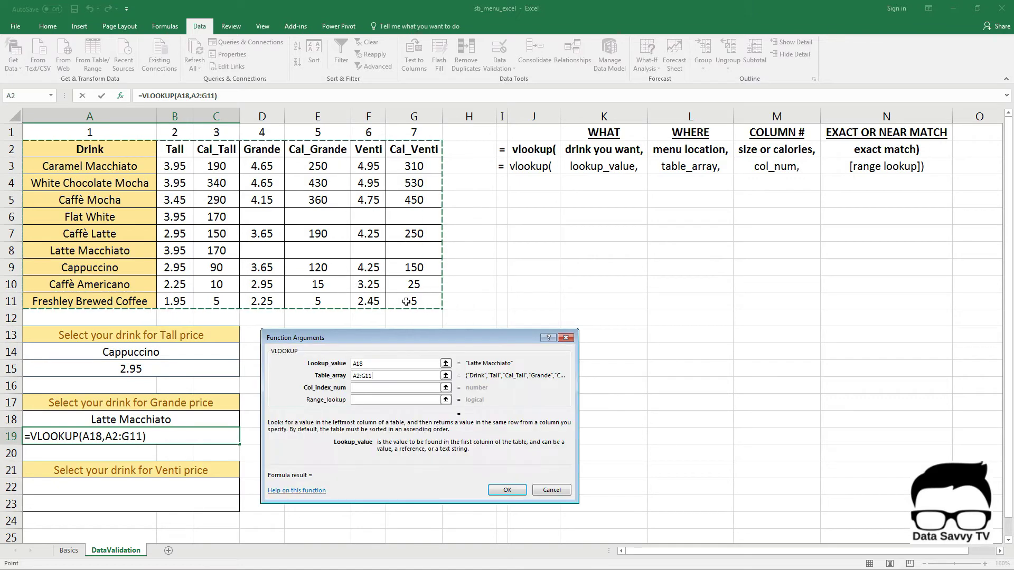
left_click(364, 387)
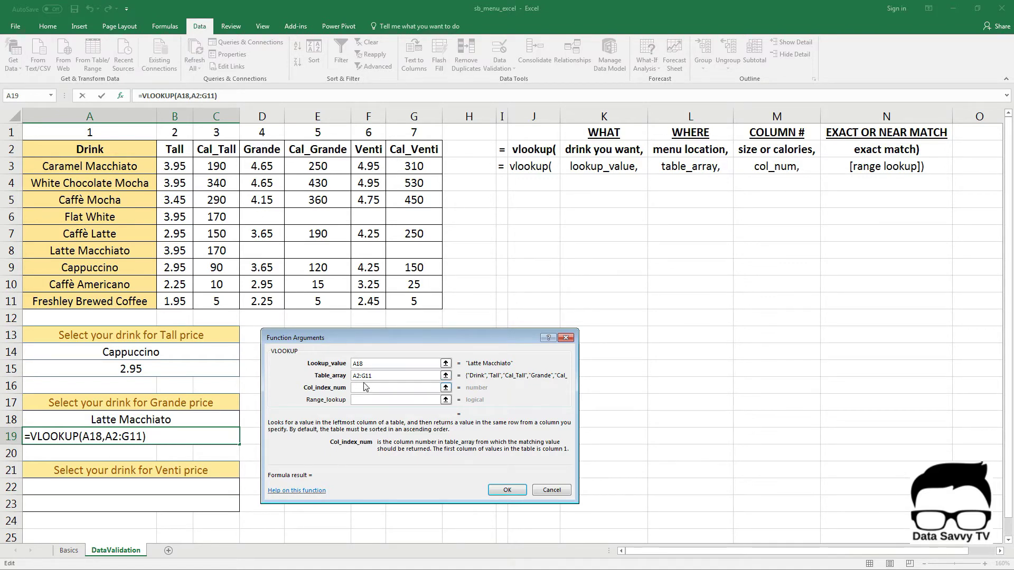
type("4")
key("Tab")
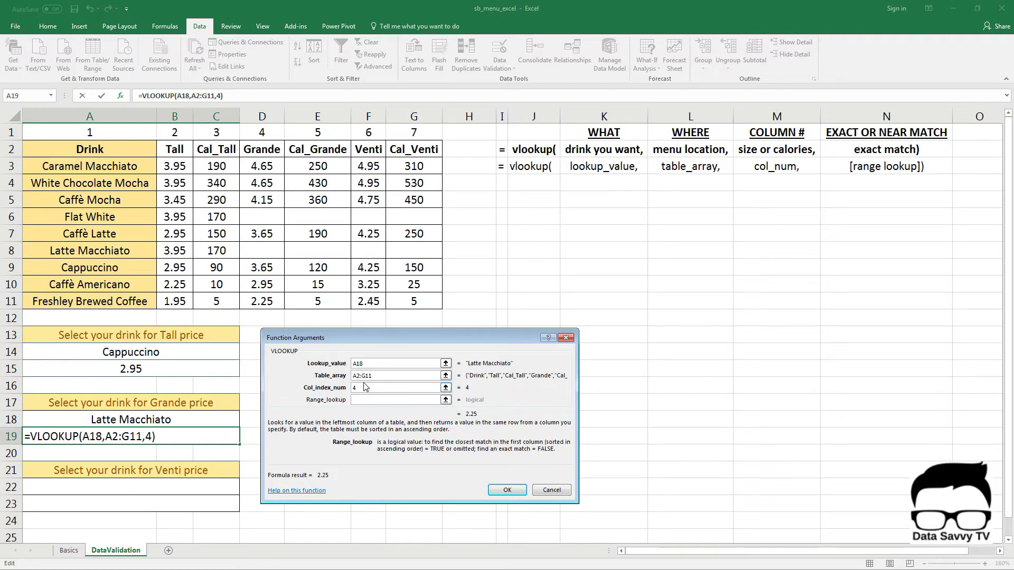
type("FALSE")
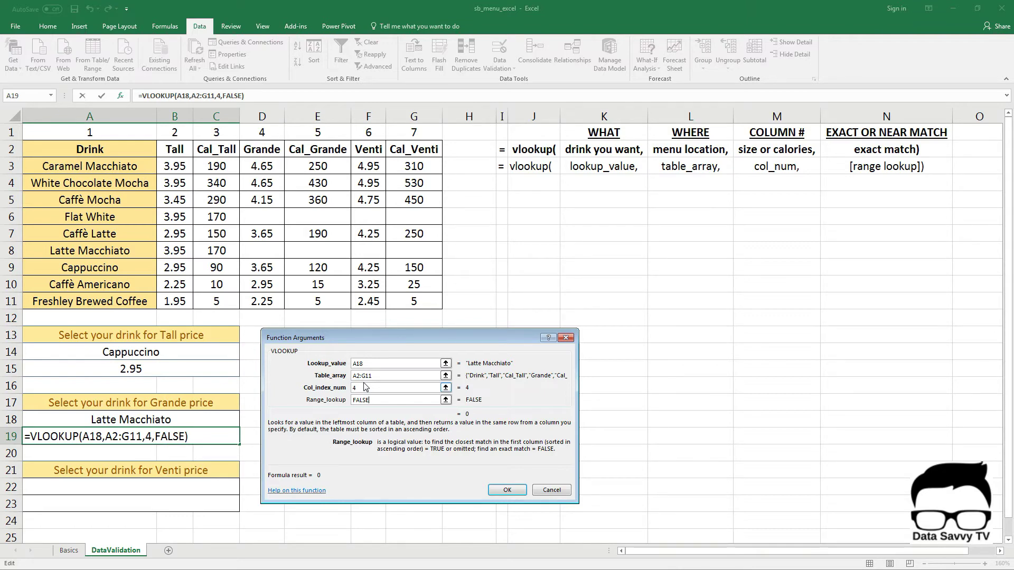
key("BackSpace")
key("BackSpace")
key("BackSpace")
key("BackSpace")
key("BackSpace")
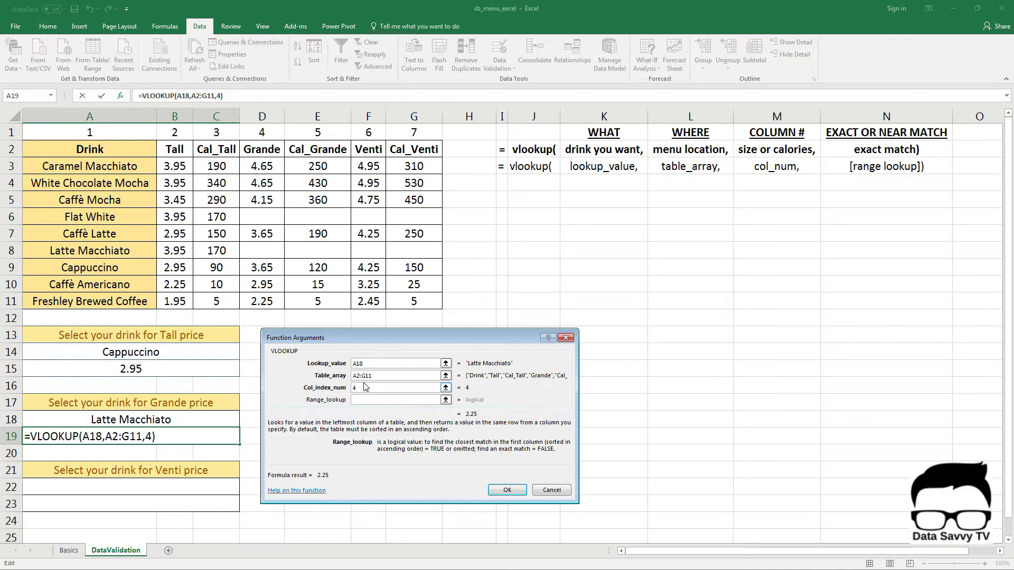
type("0")
left_click(507, 491)
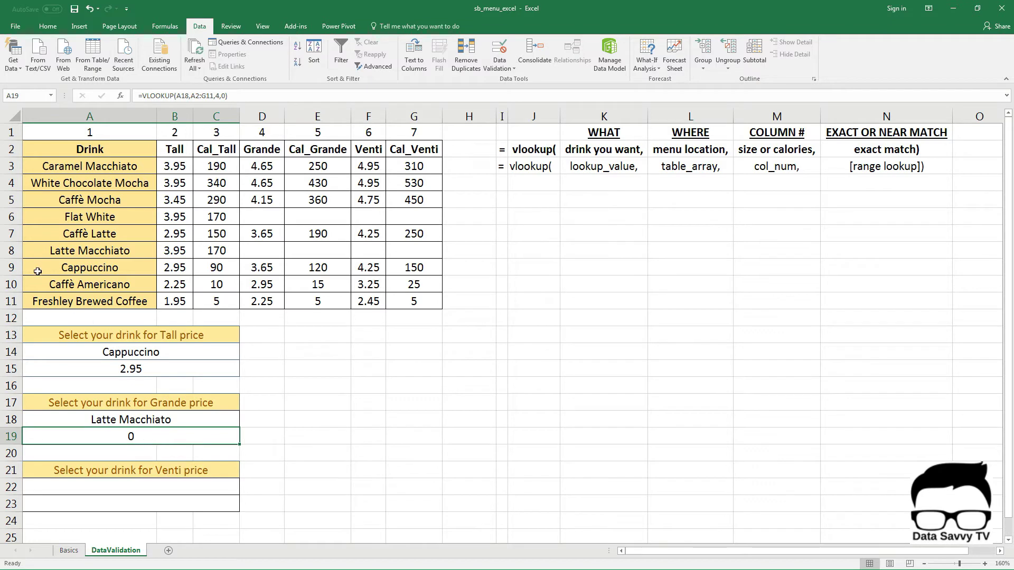
Switch the Grande drink in A18 to Caffè Mocha and verify its 4.15 price in D5.
left_click(2, 249)
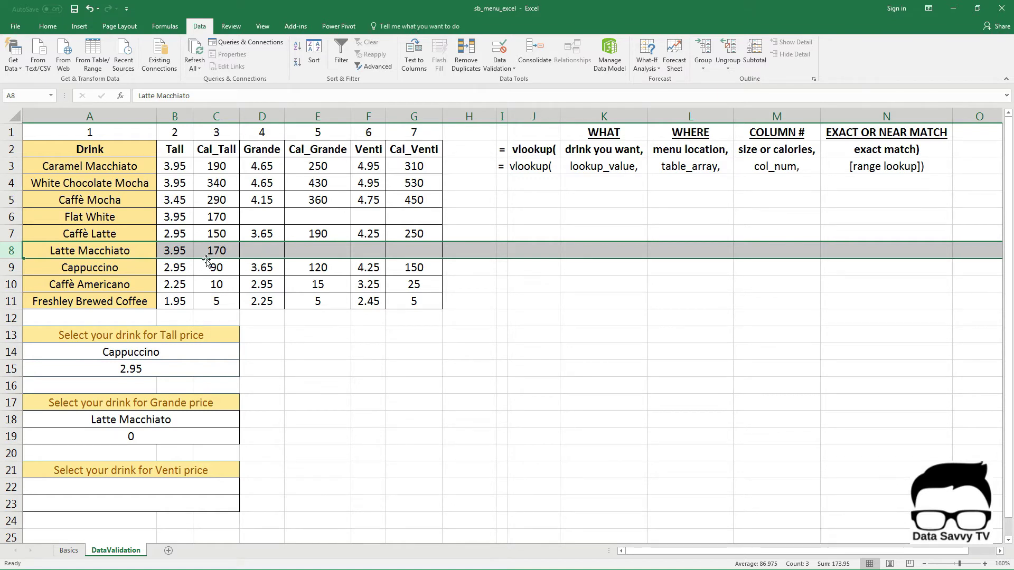
left_click(197, 422)
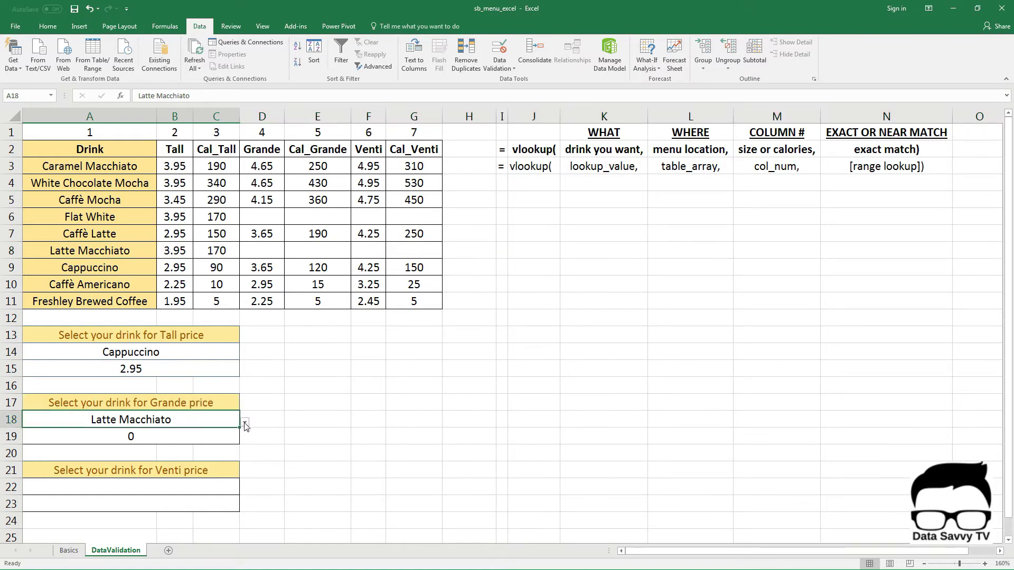
left_click(245, 423)
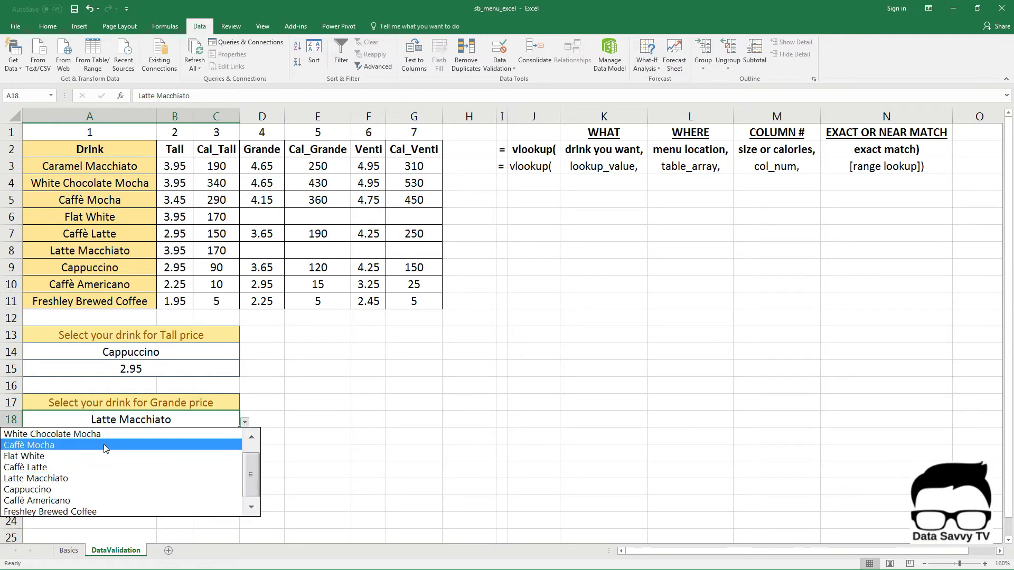
left_click(103, 444)
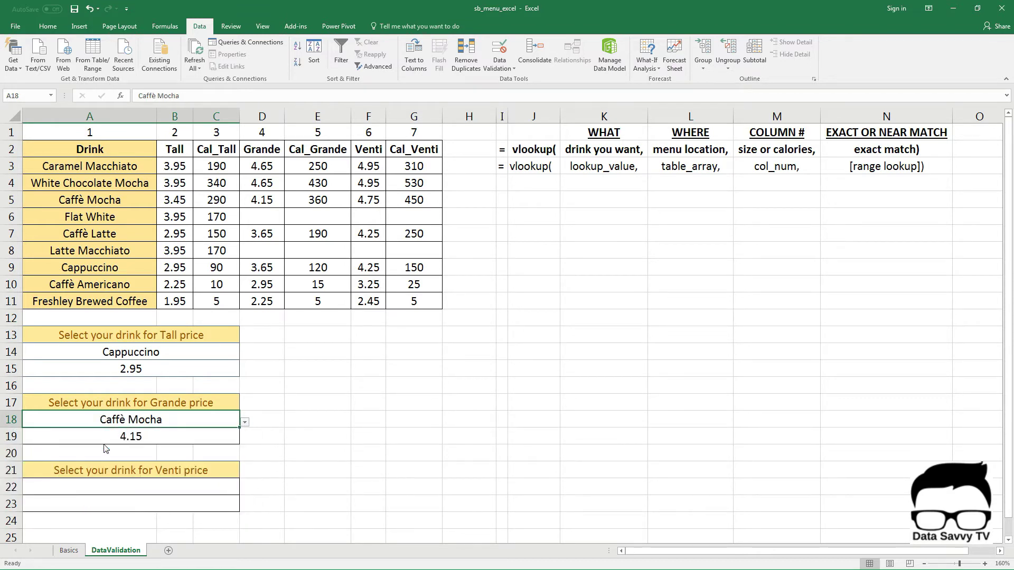
left_click(269, 199)
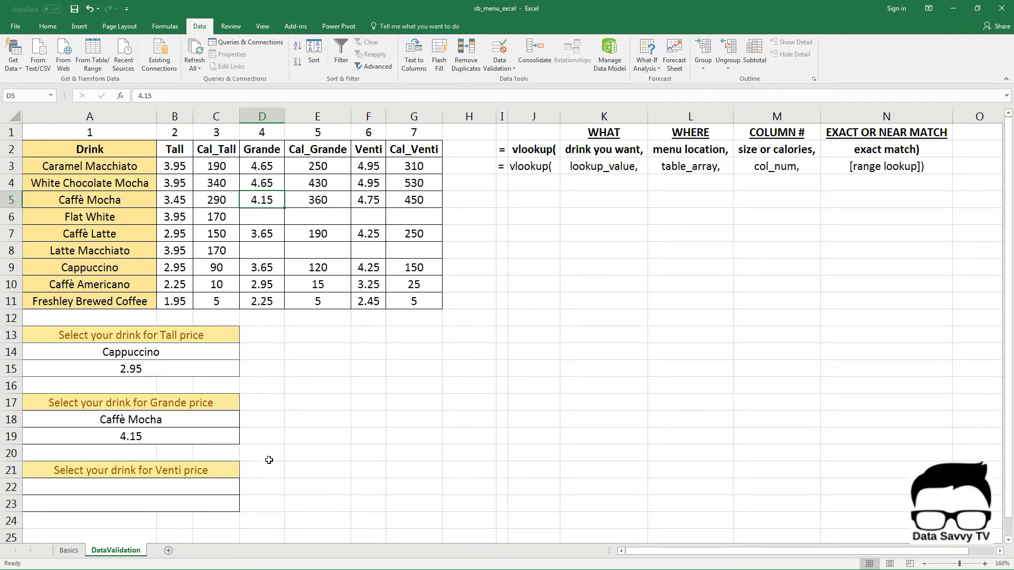
left_click(191, 487)
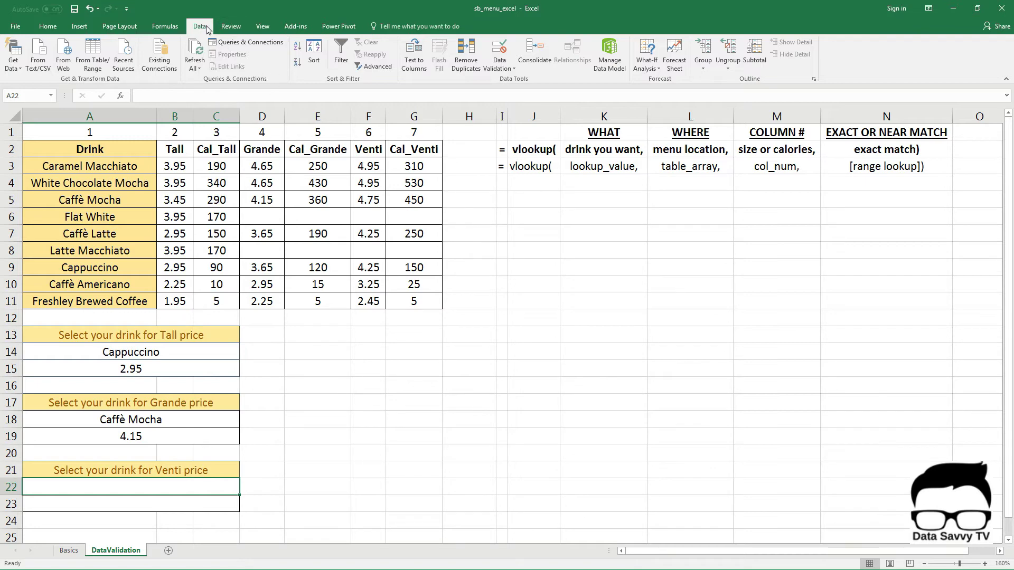
Give A22 a List validation sourced from $A$3:$A$11 and preview its drop-down.
left_click(499, 50)
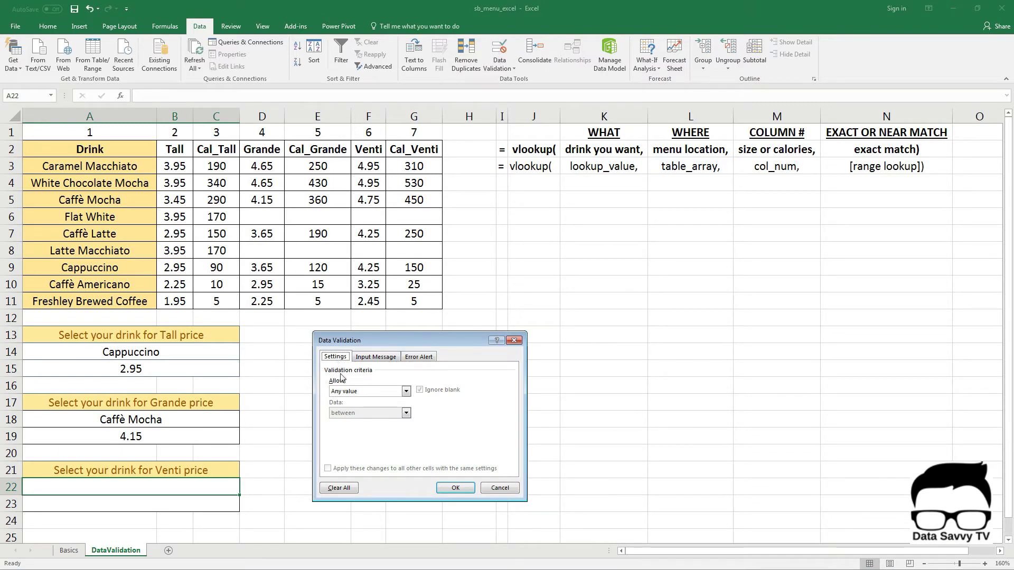
left_click(406, 391)
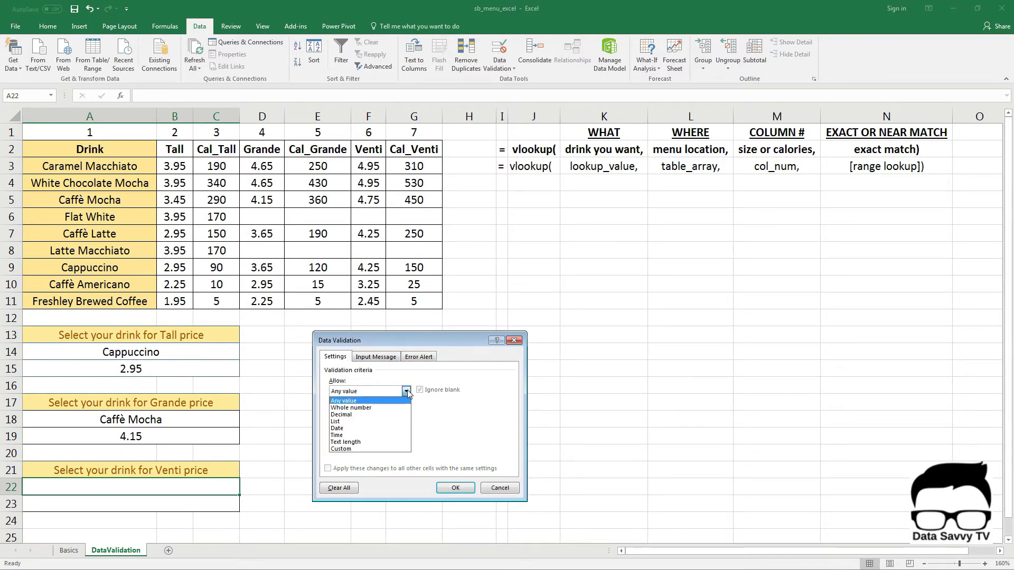
left_click(355, 421)
left_click(350, 434)
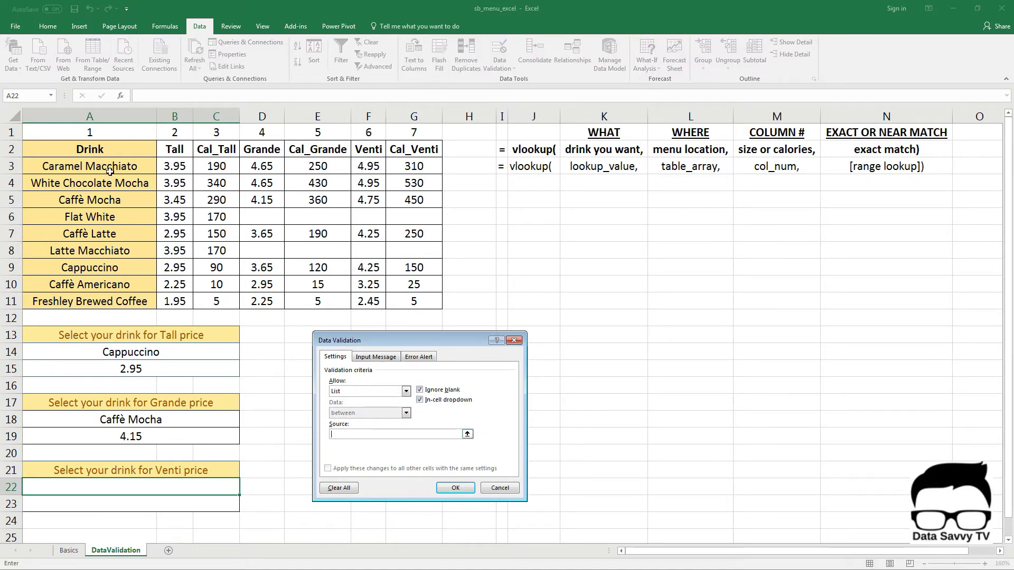
left_click_drag(112, 165, 117, 305)
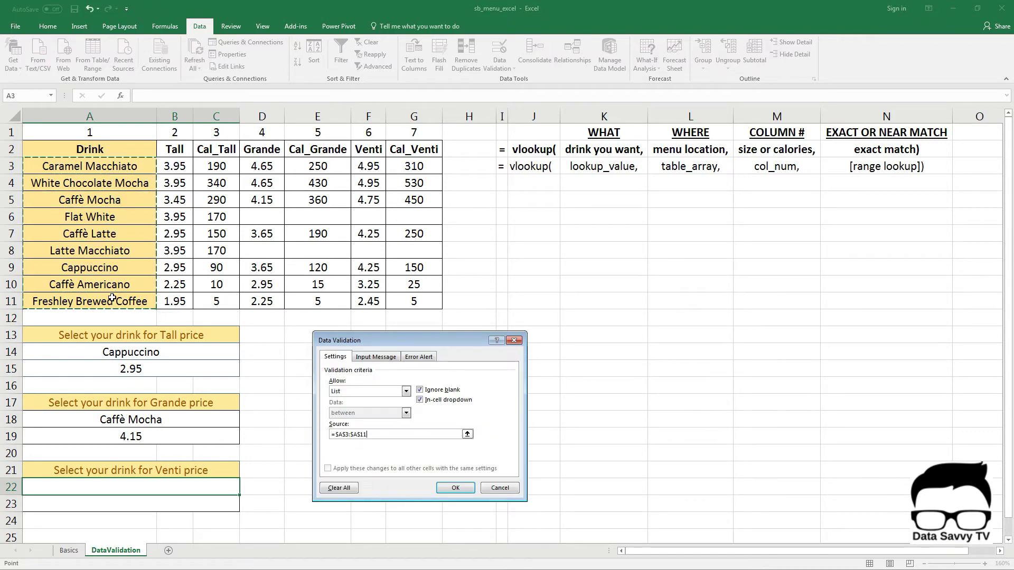
left_click(456, 489)
left_click(246, 491)
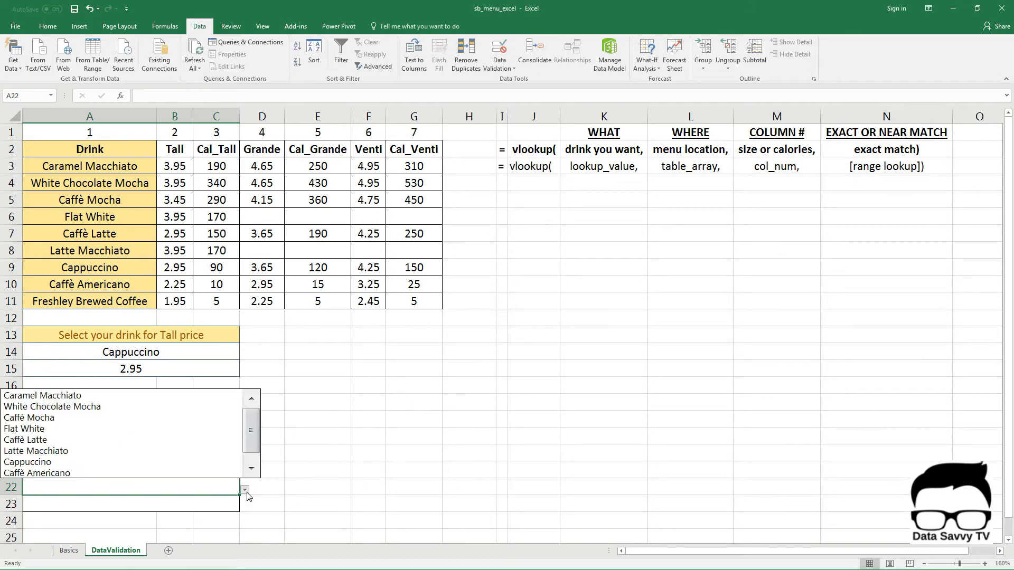
mouse_move(255, 435)
left_mouse_down()
mouse_move(255, 446)
mouse_move(261, 421)
left_mouse_up()
left_click(302, 422)
Copy Caffè Mocha from A18 into Venti drink cell A22 and check its list.
left_click(152, 420)
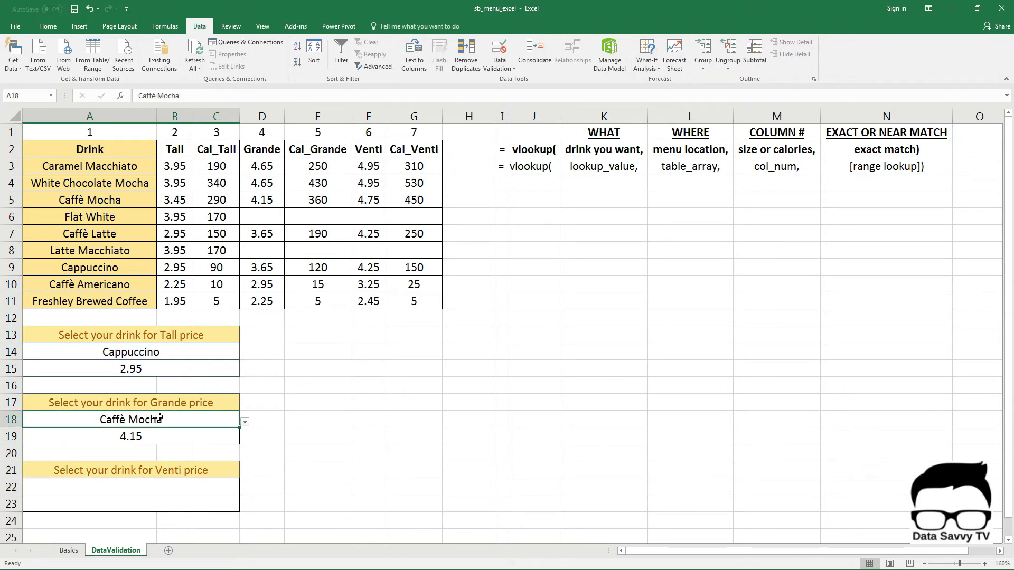
key("ctrl+c")
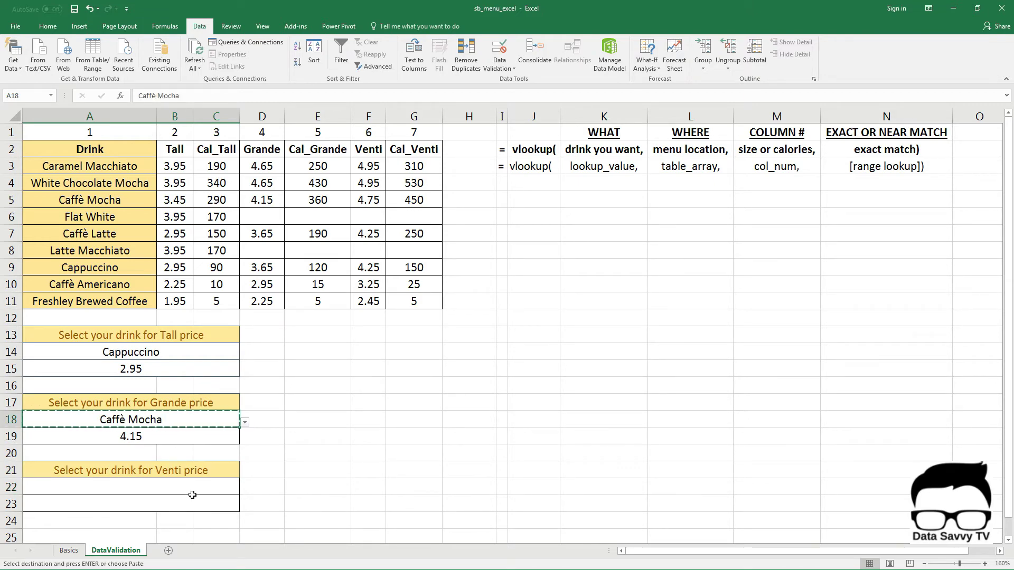
left_click(193, 487)
key("ctrl+v")
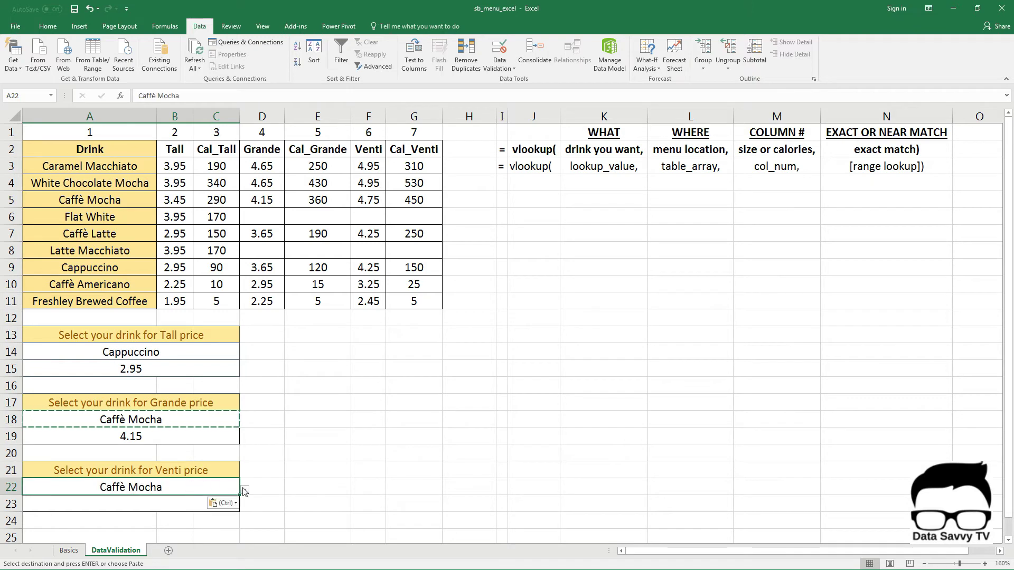
left_click(245, 490)
left_click_drag(248, 439, 249, 460)
key("Escape")
Review the Tall, Grande and Venti drink cells and the A19 formula, then end copy mode.
left_click(180, 351)
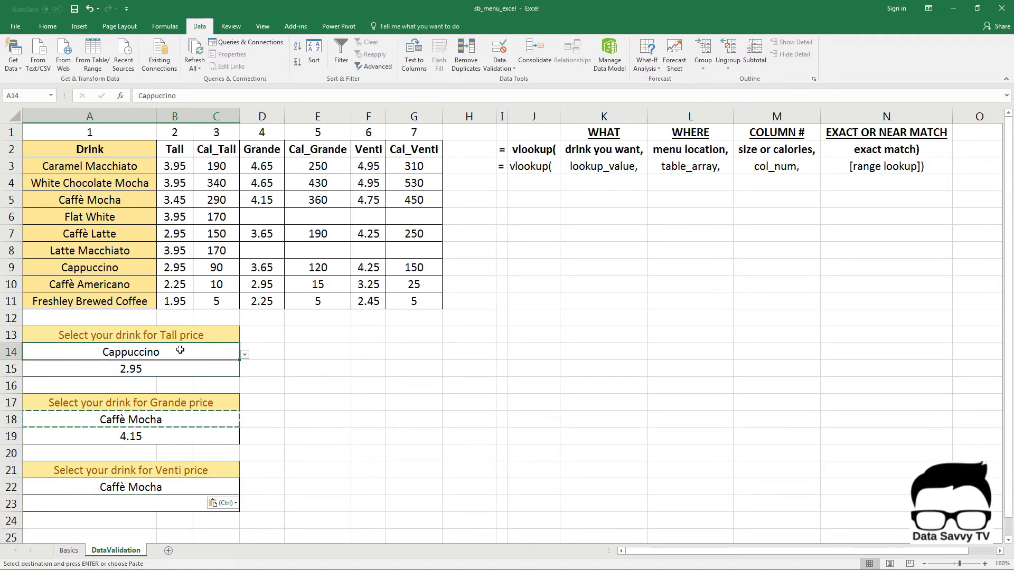
left_click(185, 421)
left_click(177, 485)
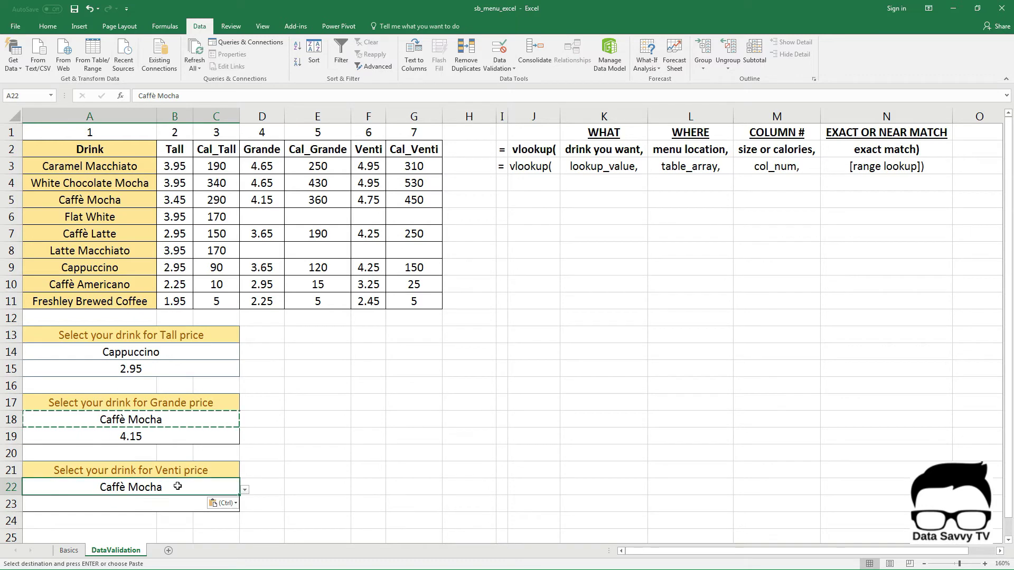
left_click(166, 435)
key("Escape")
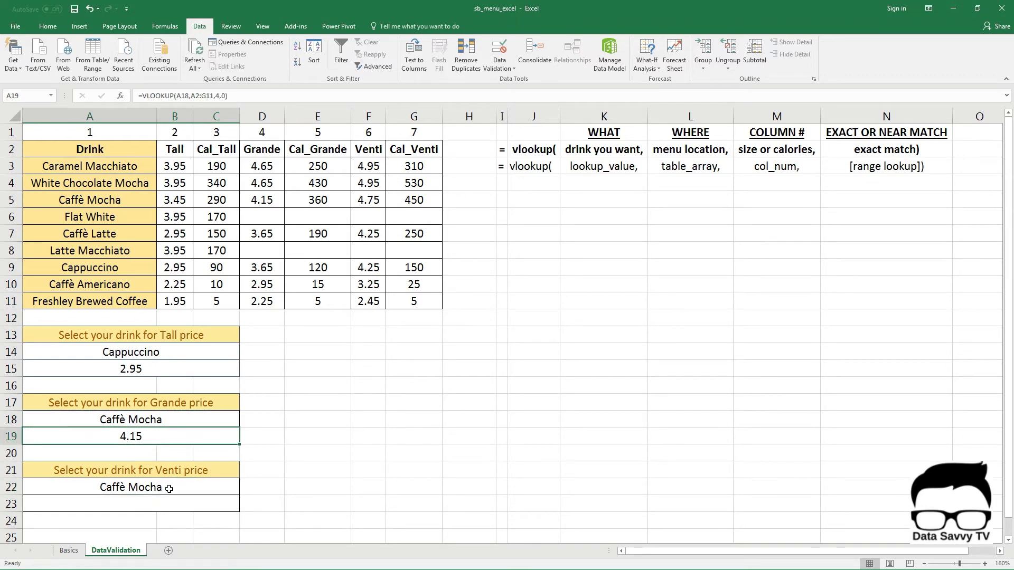
left_click(182, 504)
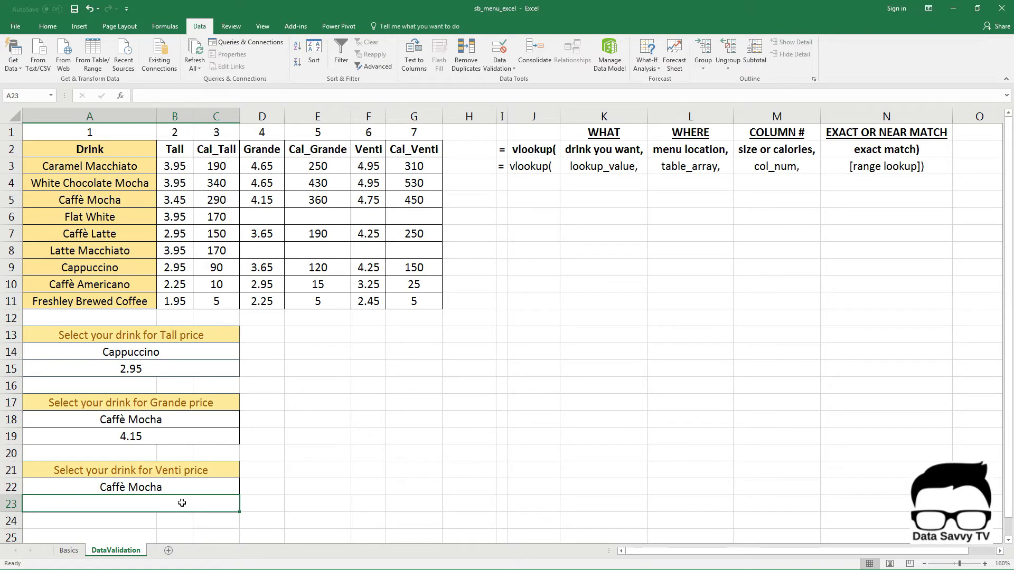
Enter =VLOOKUP(A22,A2:G11,6,0) in A23 so the Venti price shows 4.75.
type("=")
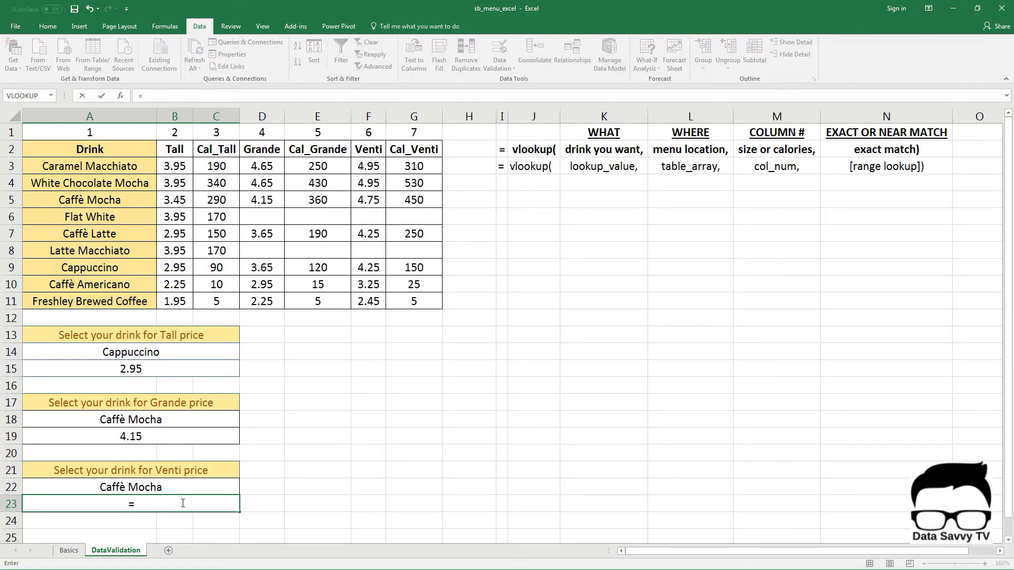
type("v")
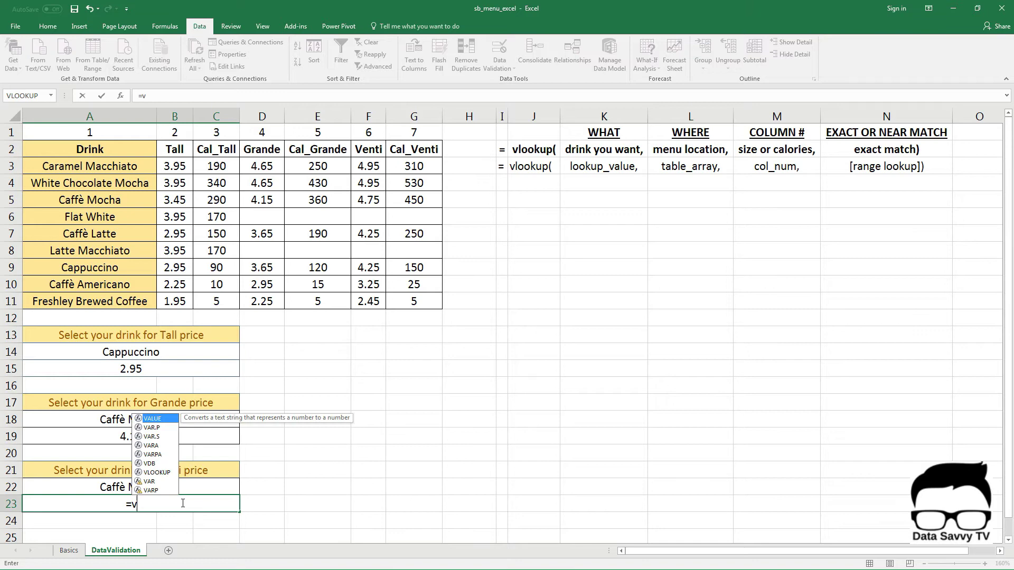
left_click(159, 472)
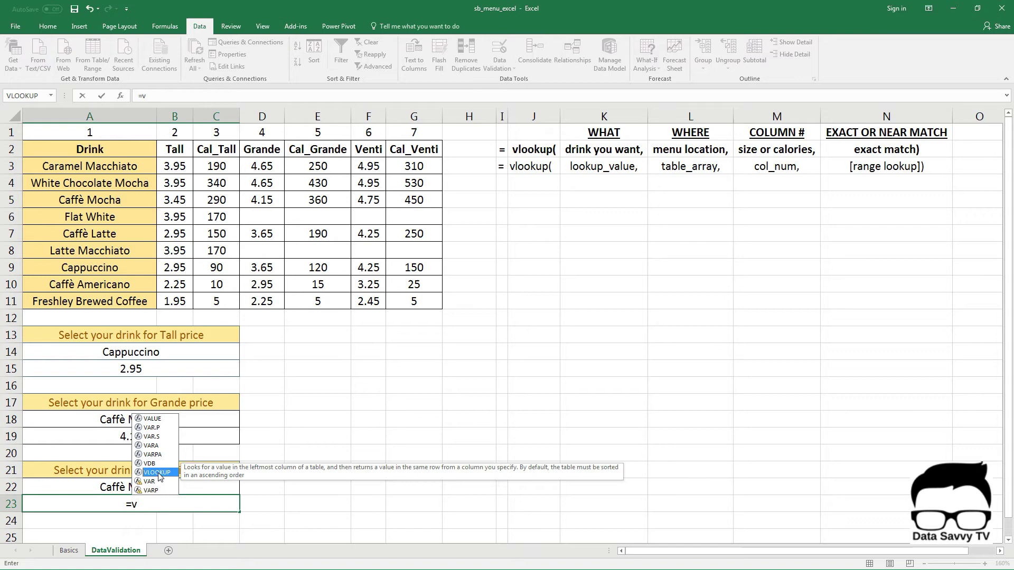
double_click(158, 473)
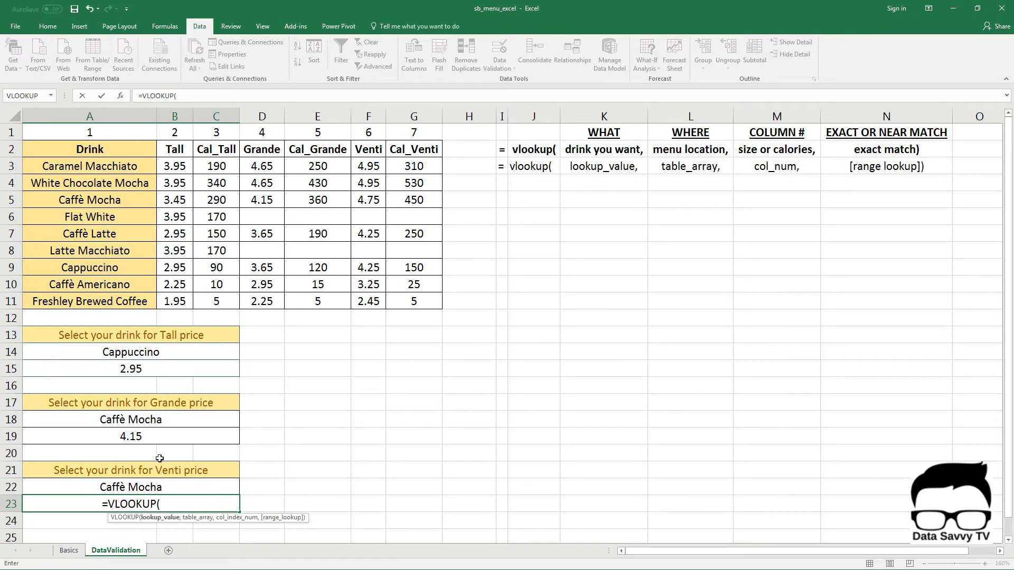
left_click(153, 487)
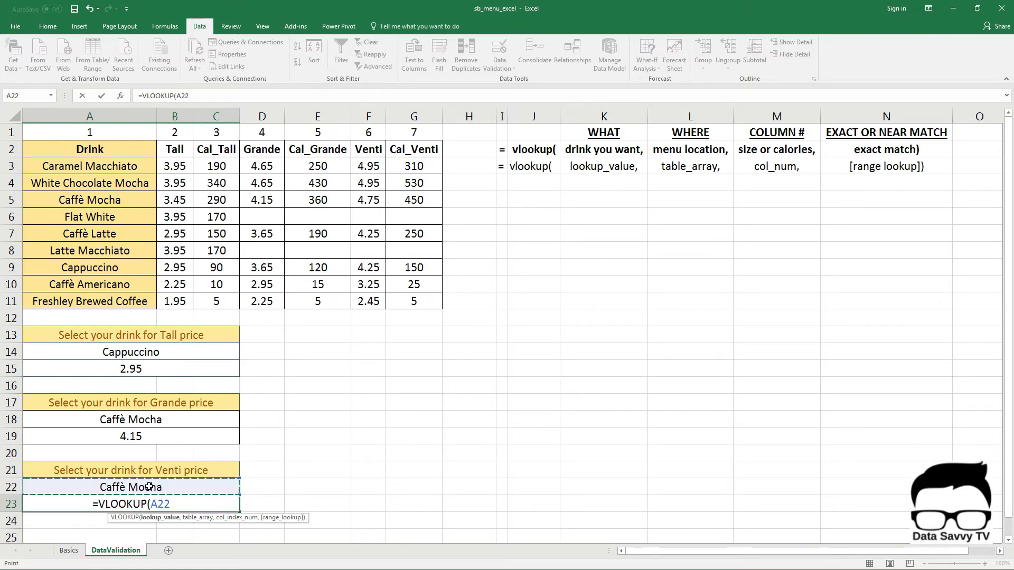
type(",")
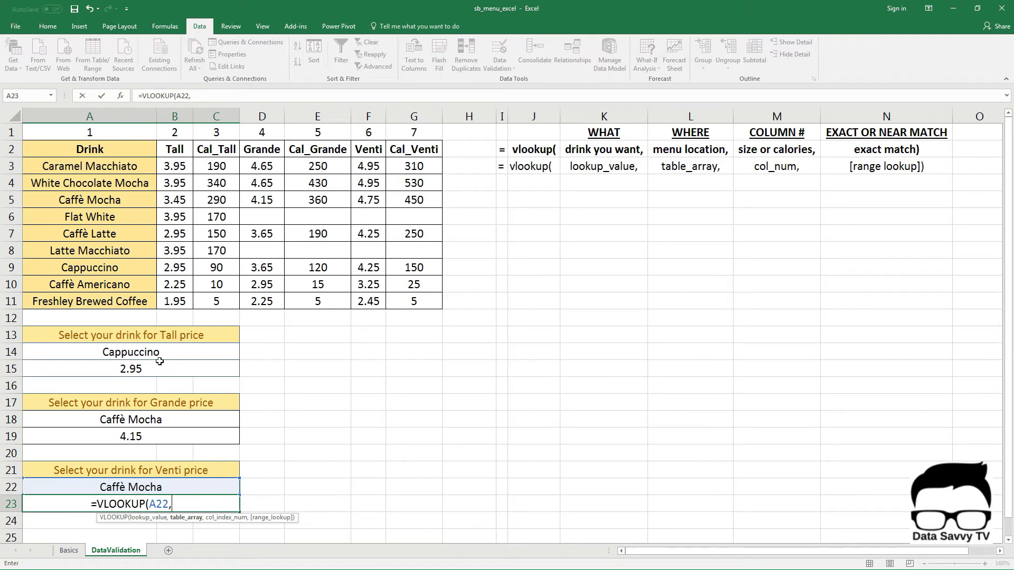
left_click_drag(117, 153, 411, 302)
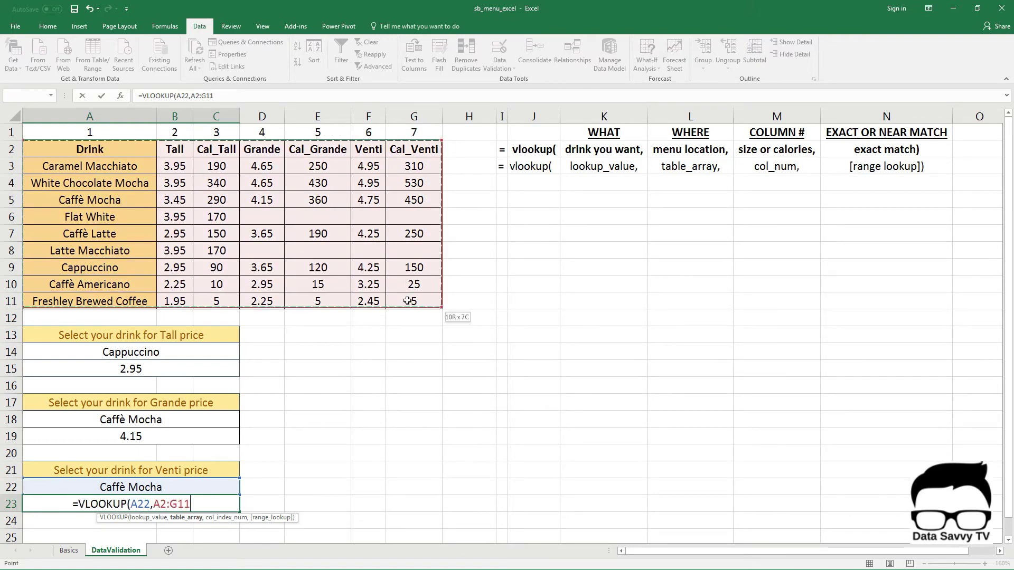
type(",")
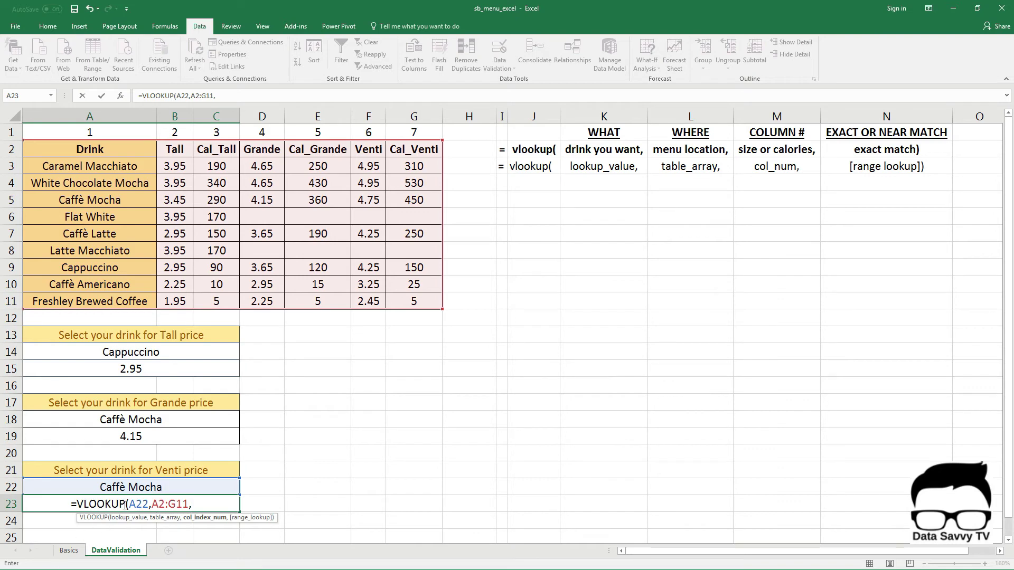
type("6")
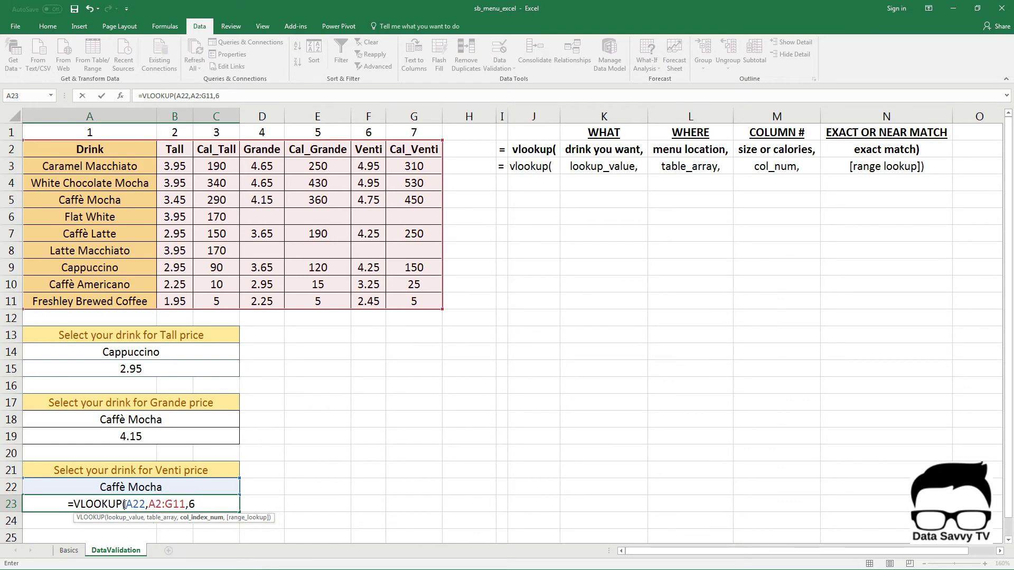
type(",0")
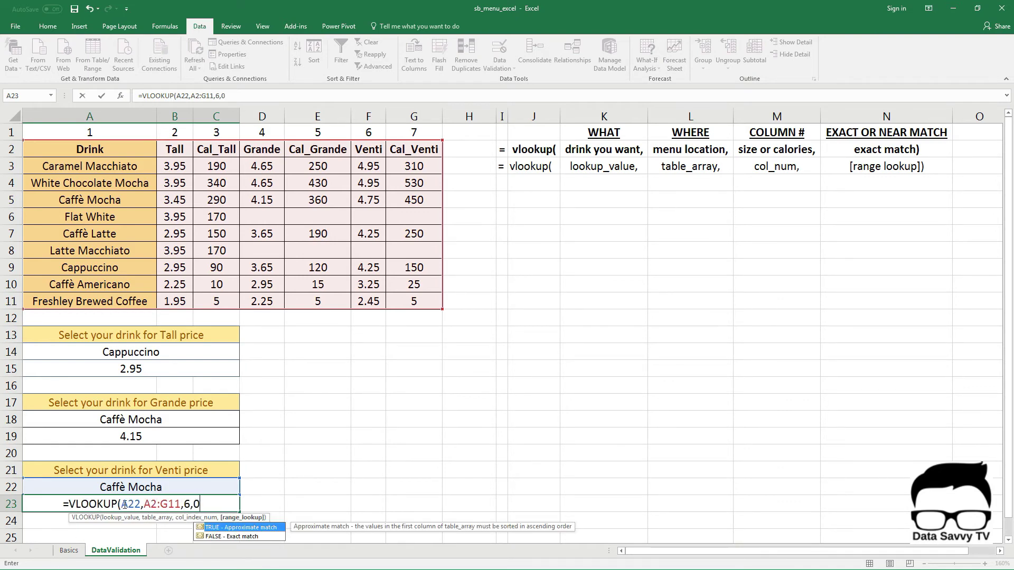
type(")")
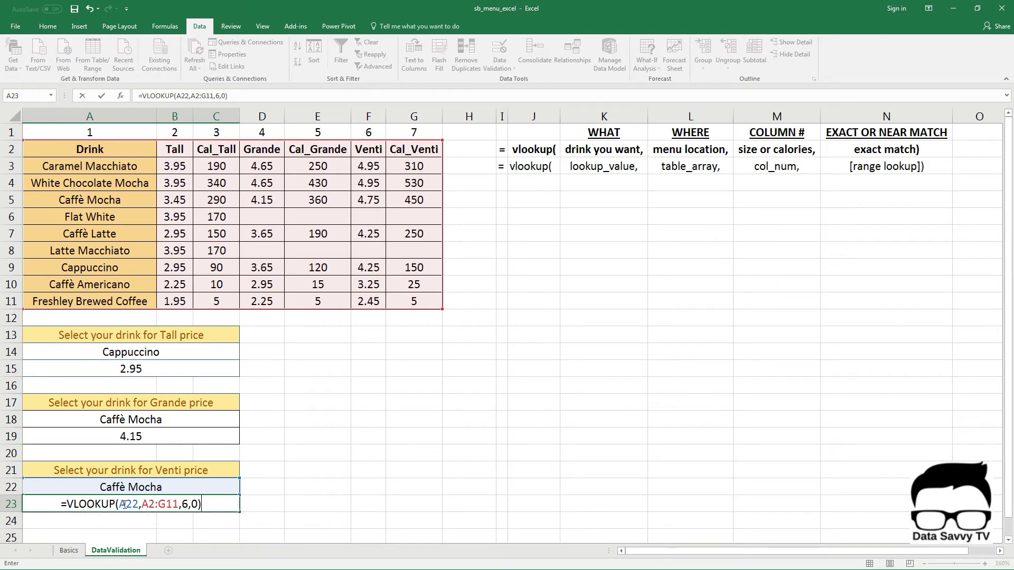
key("Return")
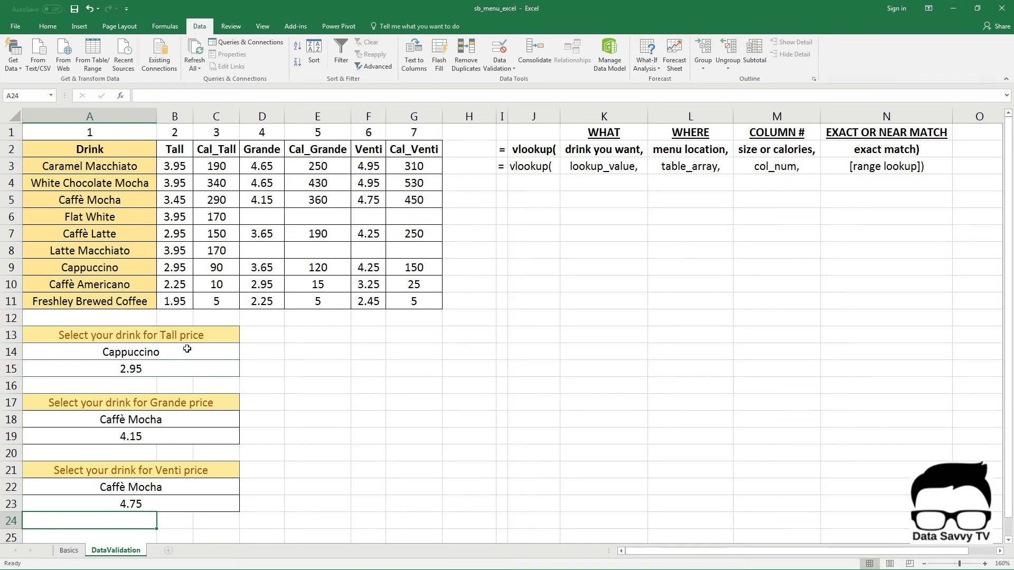
Compare with the Caffè Mocha menu row and pick Caffè Mocha for Tall, priced 3.45.
left_click(168, 501)
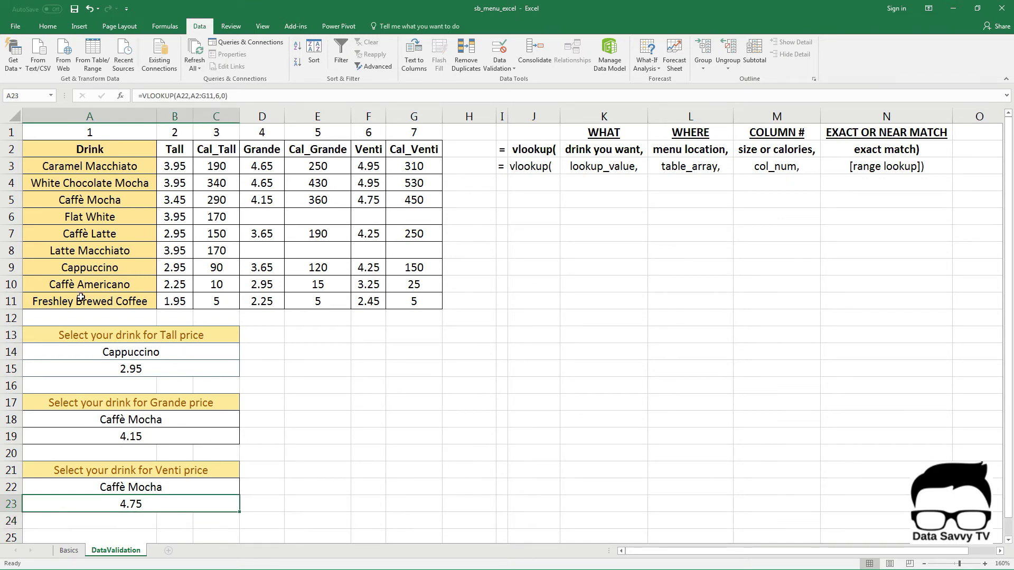
left_click(12, 200)
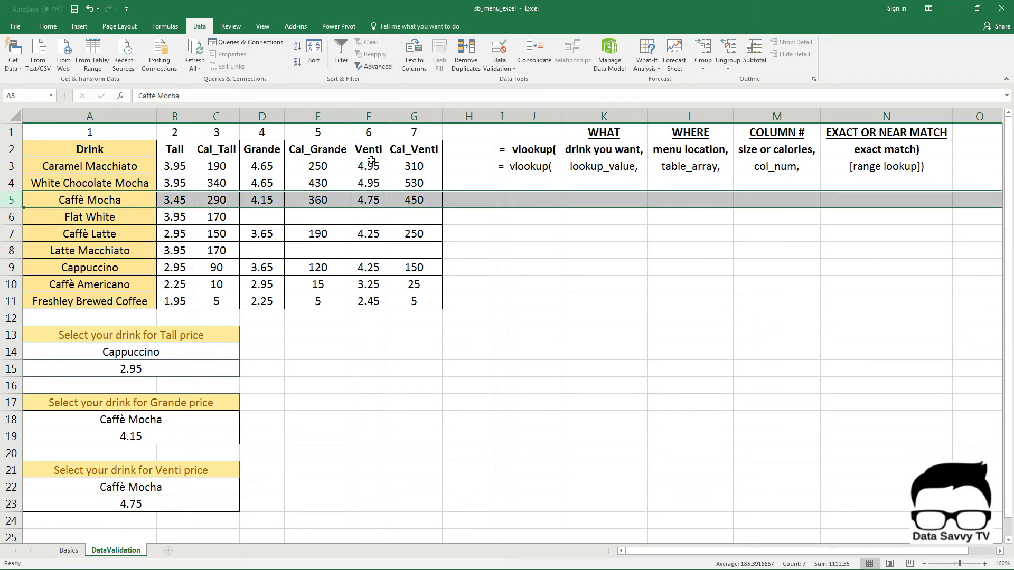
left_click(162, 351)
left_click(246, 354)
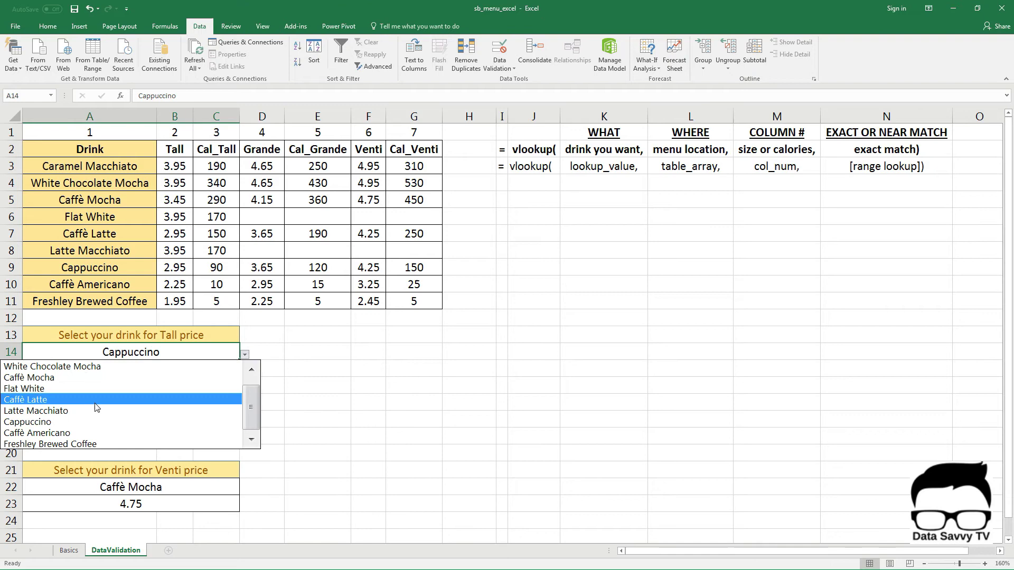
left_click(54, 378)
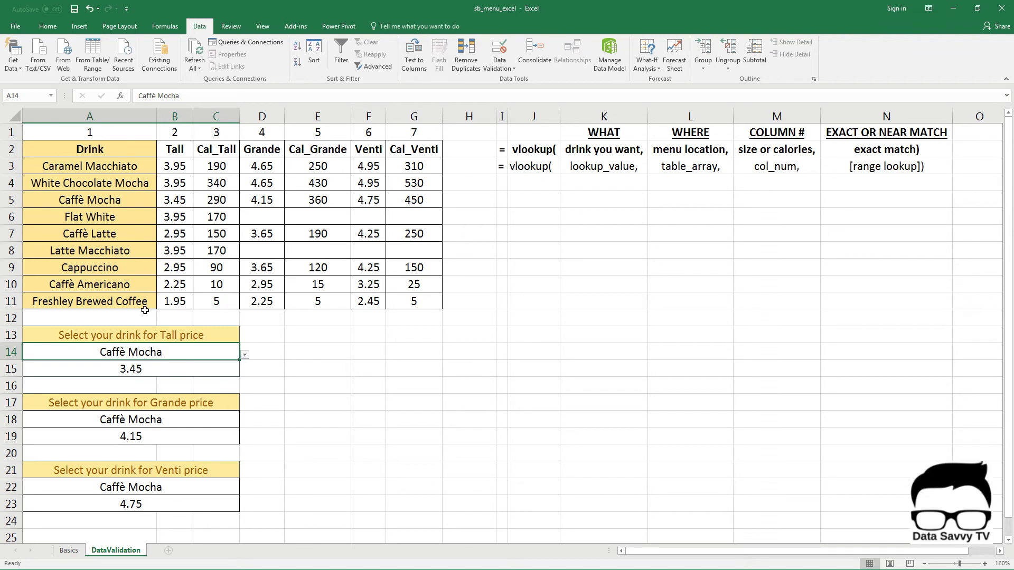
left_click(10, 200)
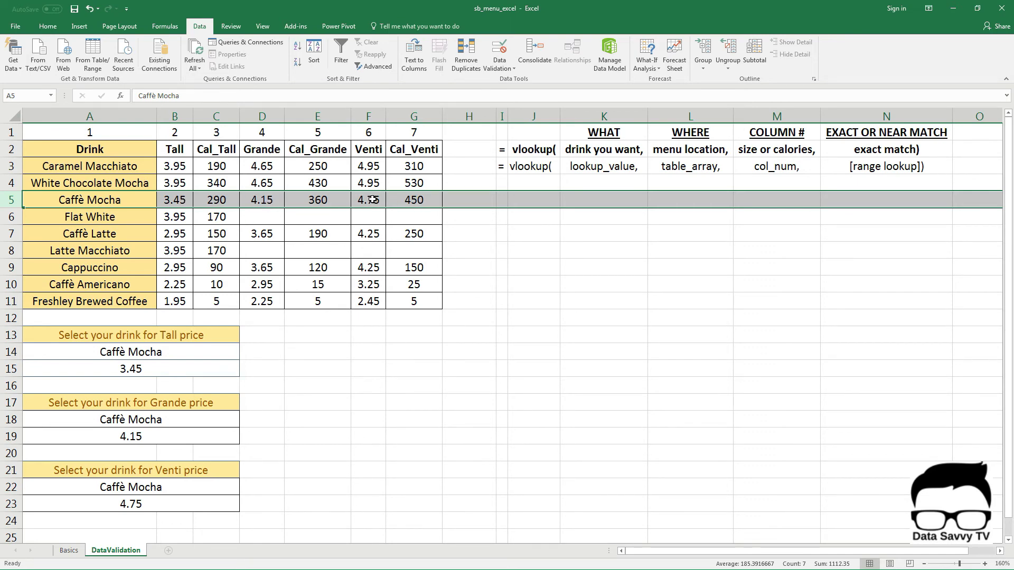
left_click(231, 348)
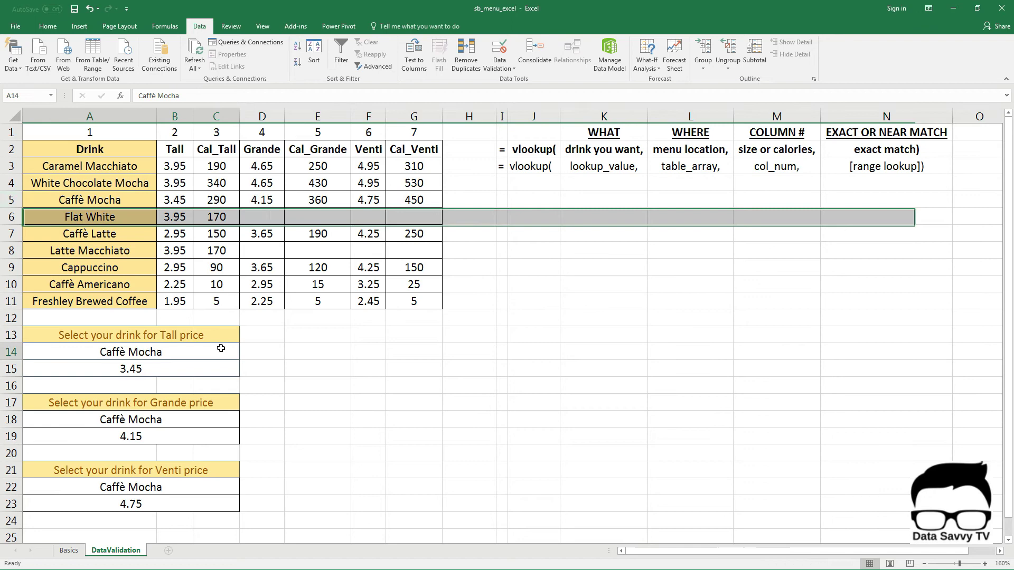
Pick Cappuccino in the Tall, Grande and Venti drink cells, giving 2.95, 3.65 and 4.25.
left_click(245, 355)
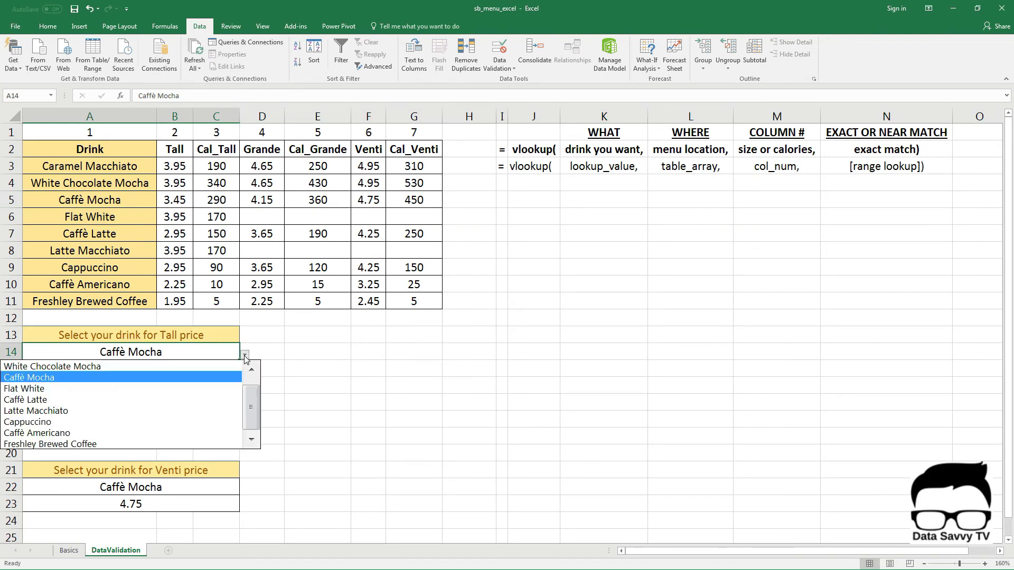
left_click(93, 424)
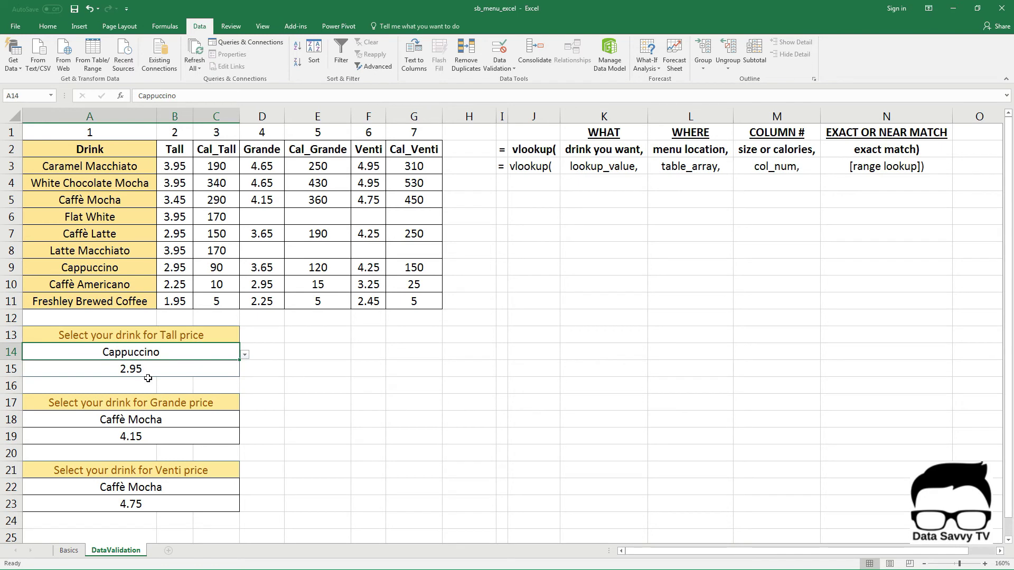
left_click(222, 421)
left_click(246, 422)
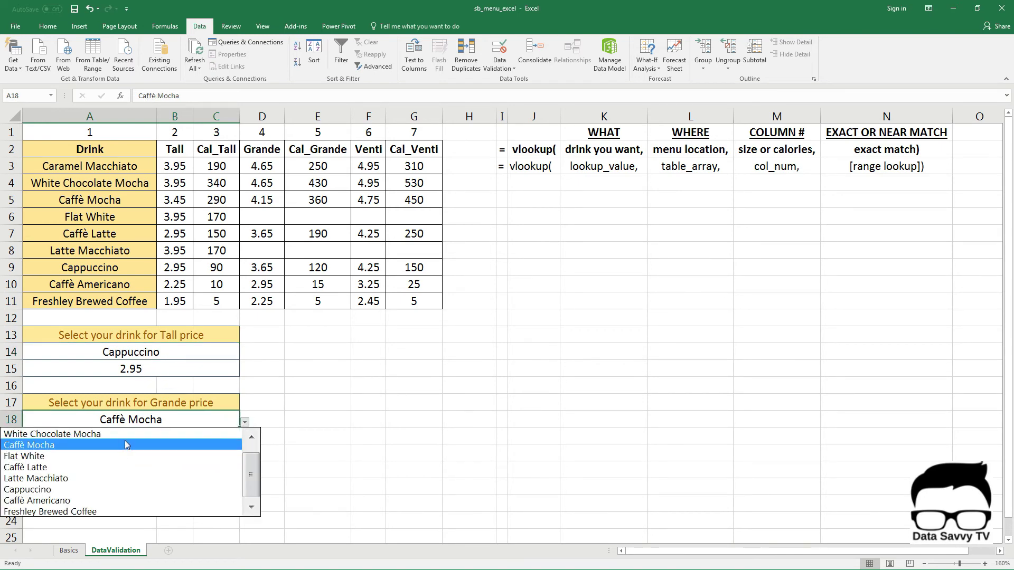
left_click(97, 490)
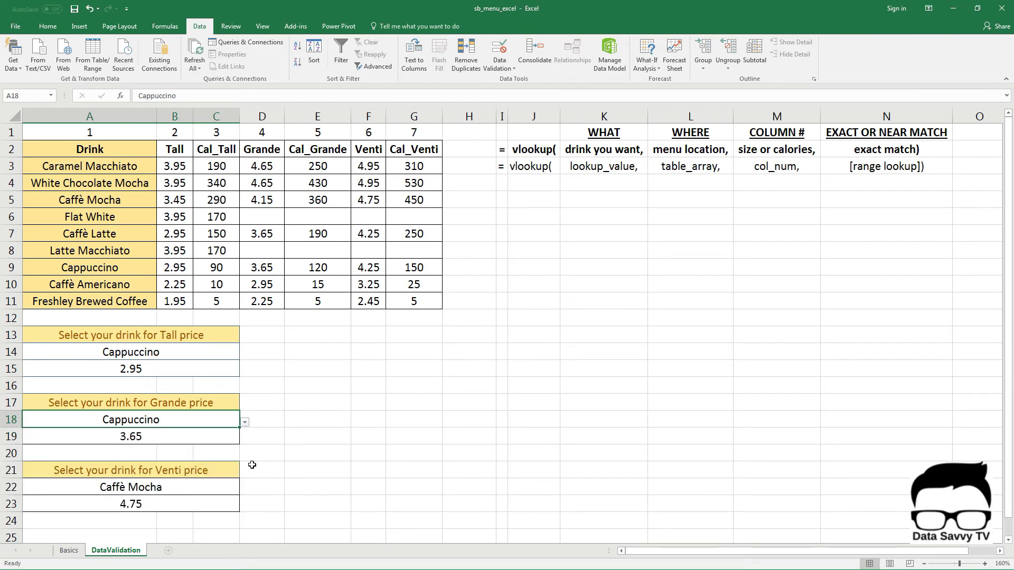
left_click(229, 485)
left_click(245, 489)
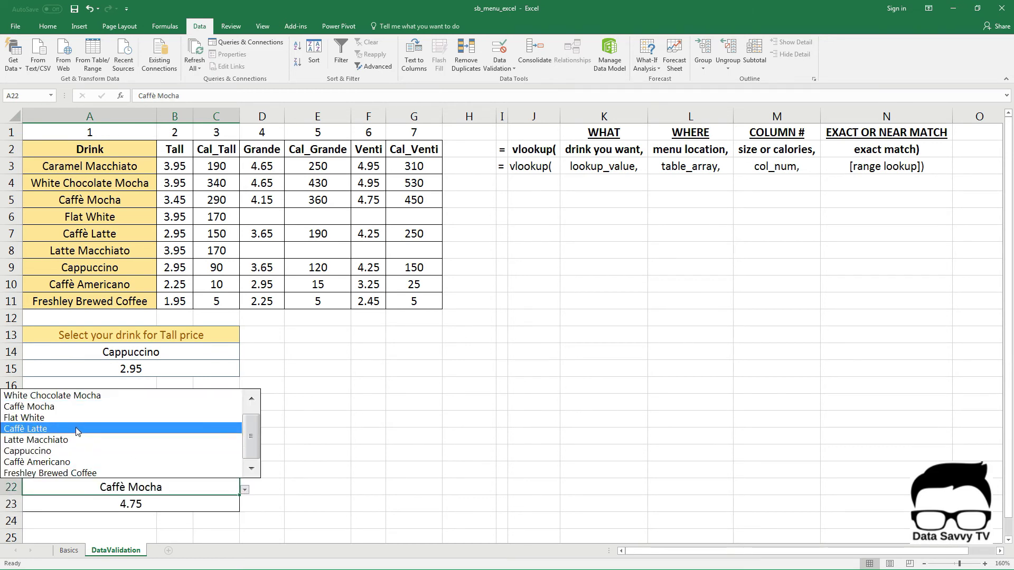
left_click(51, 452)
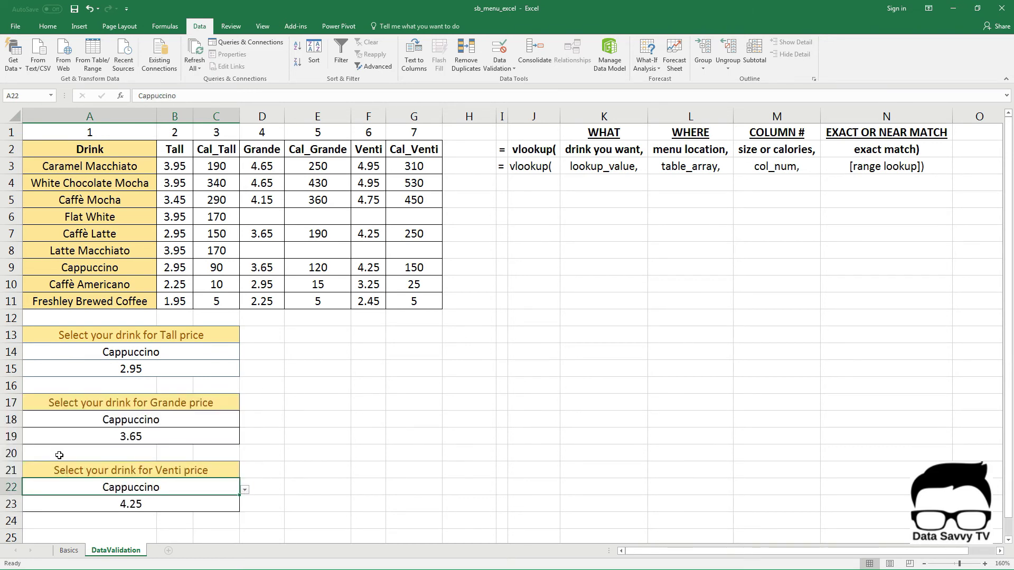
left_click(260, 500)
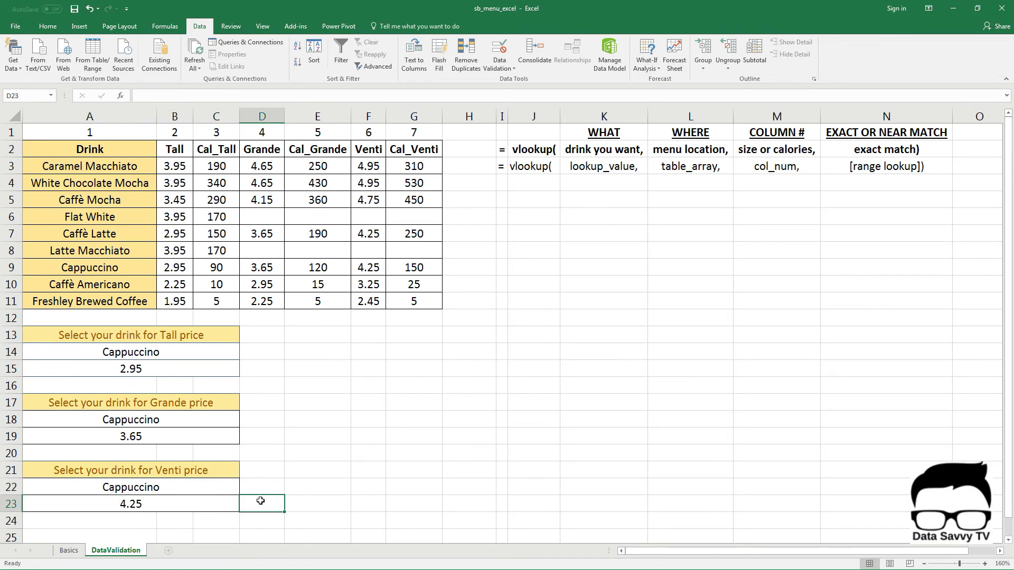
Set the Tall drink to White Chocolate Mocha and inspect the Tall price's VLOOKUP formula.
left_click(254, 475)
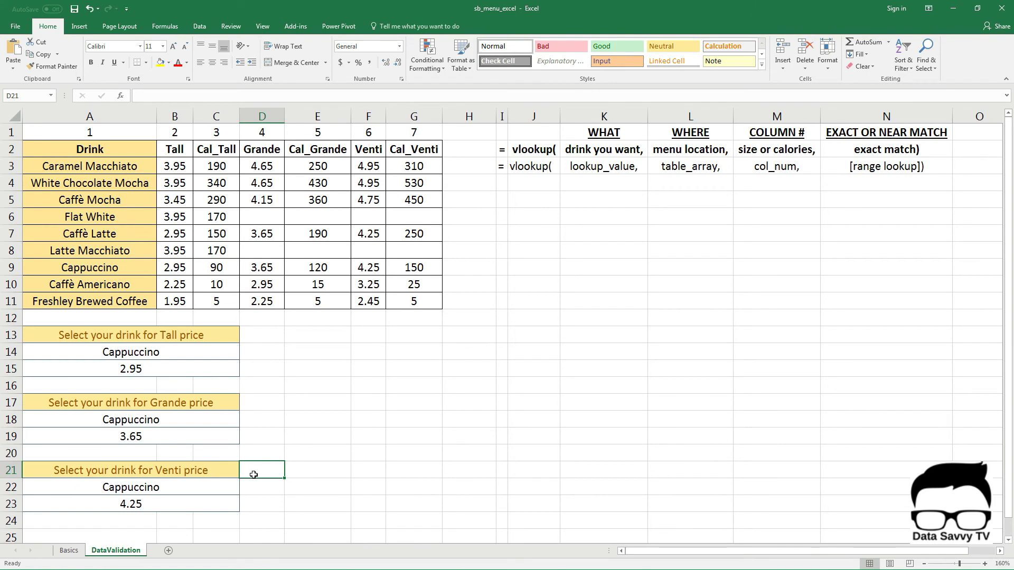
left_click(224, 348)
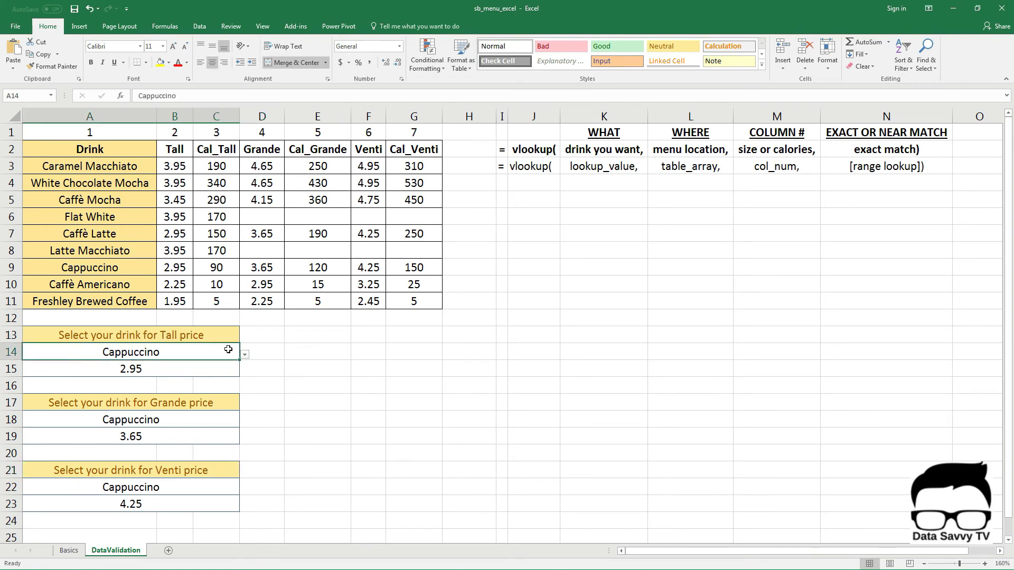
left_click(245, 355)
left_click(227, 369)
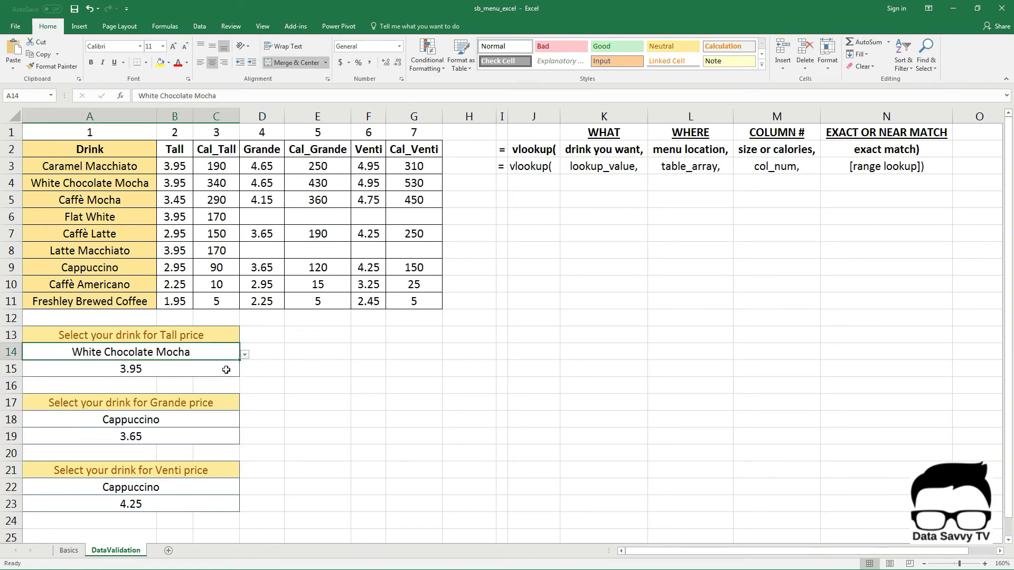
left_click(216, 364)
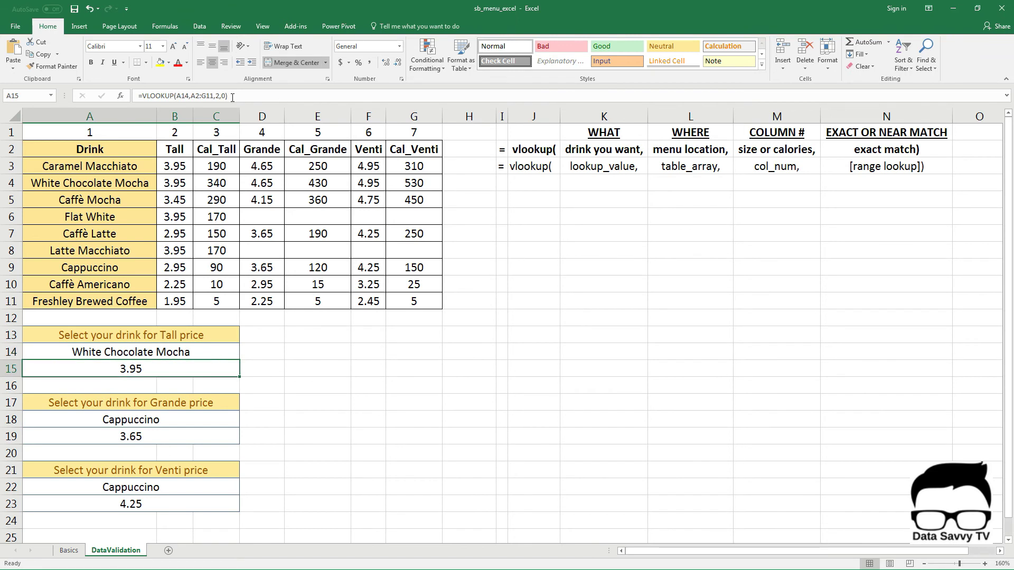
left_click_drag(233, 96, 121, 98)
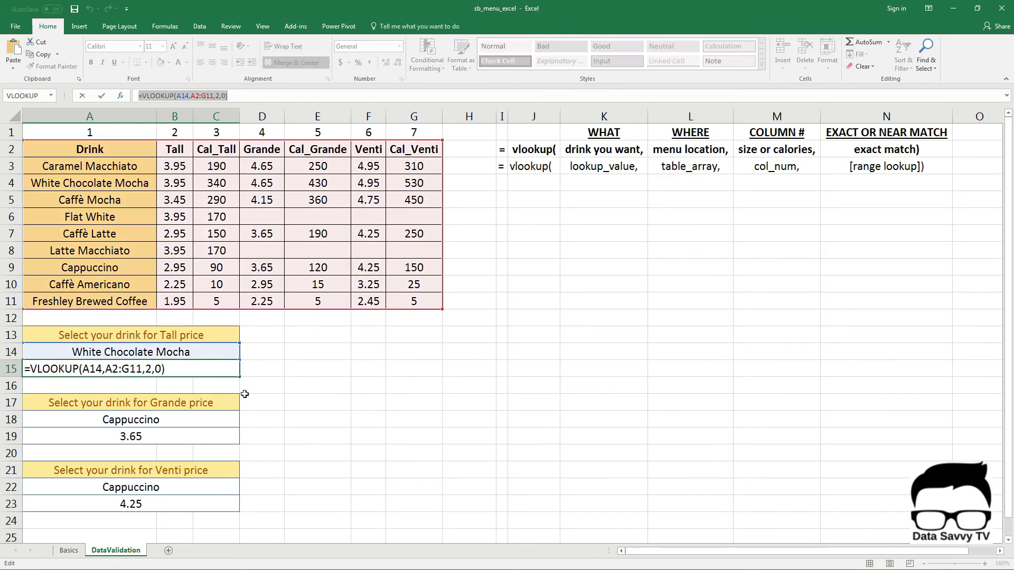
key("Escape")
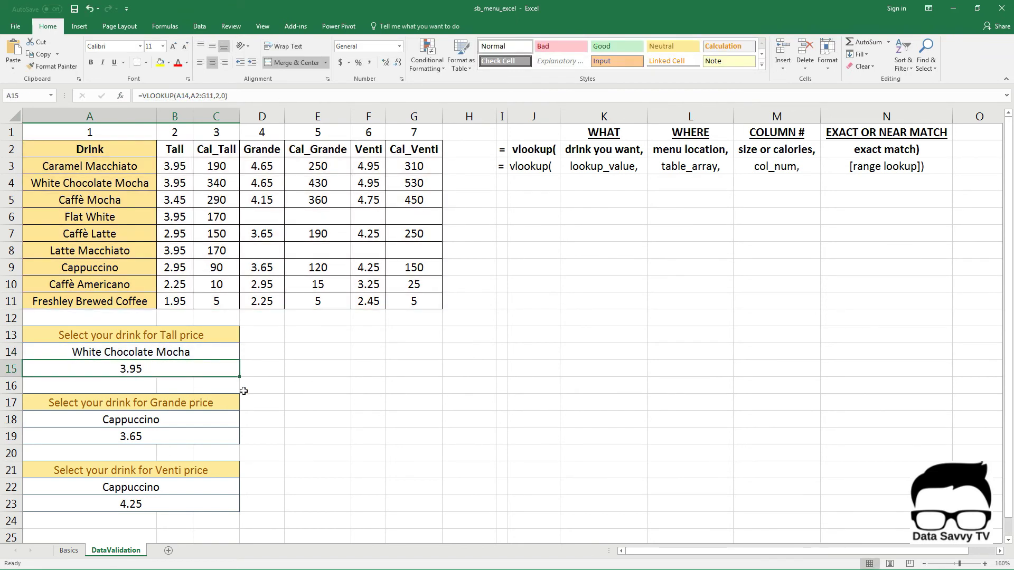
Switch the Tall drink to Caffè Latte and view its 2.95 price formula.
left_click(220, 355)
left_click(244, 357)
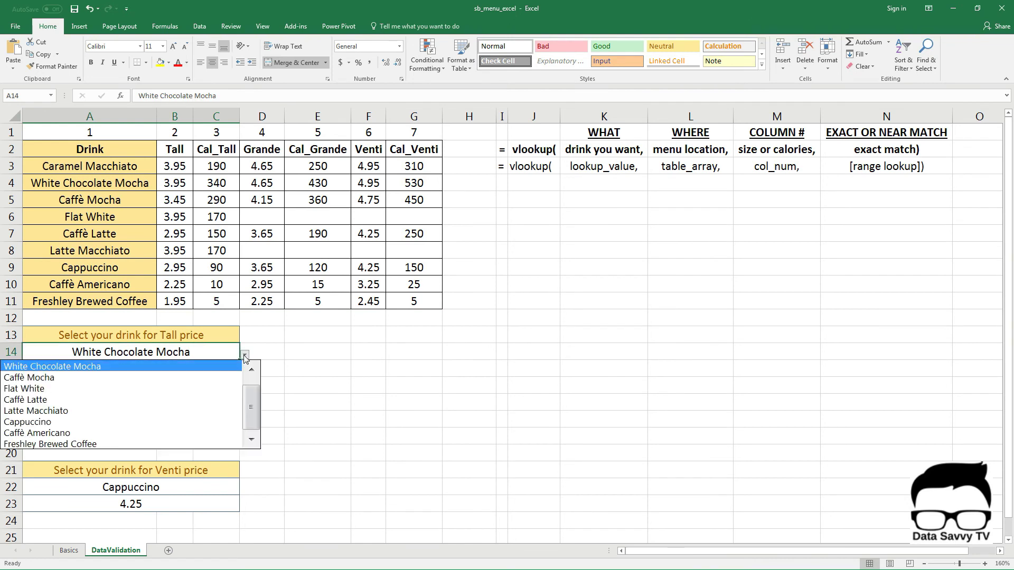
left_click(208, 400)
left_click(201, 369)
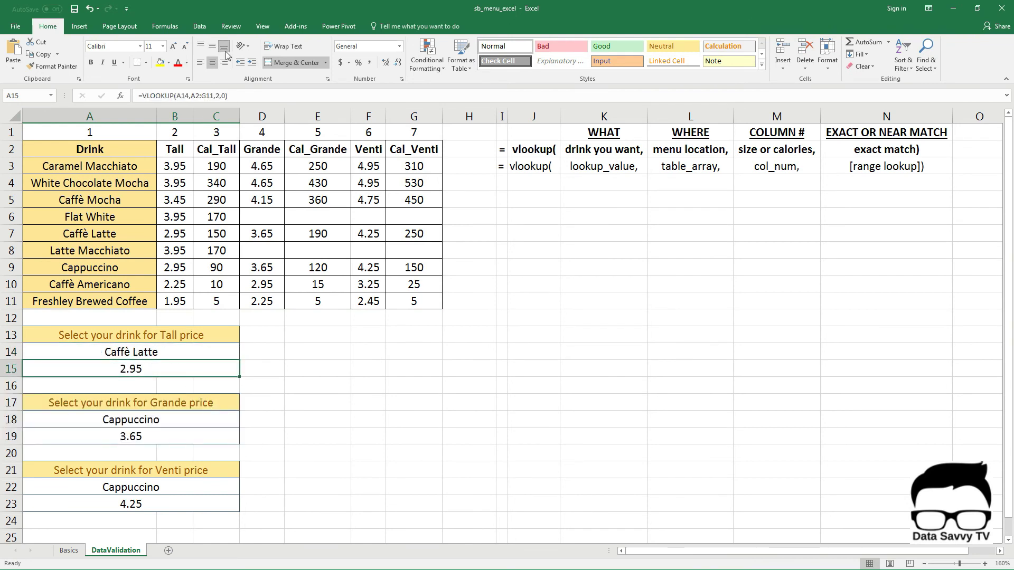
left_click(181, 95)
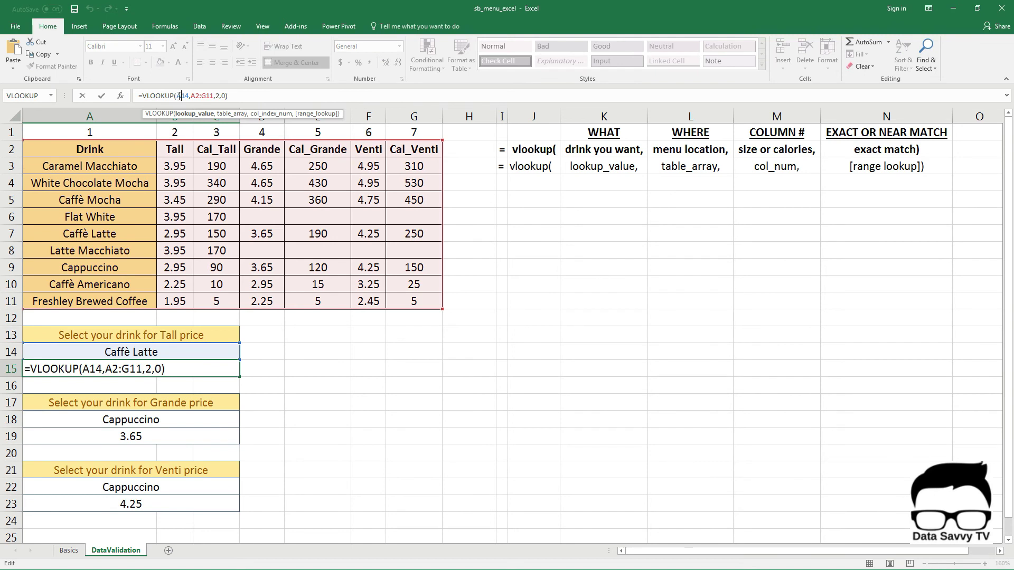